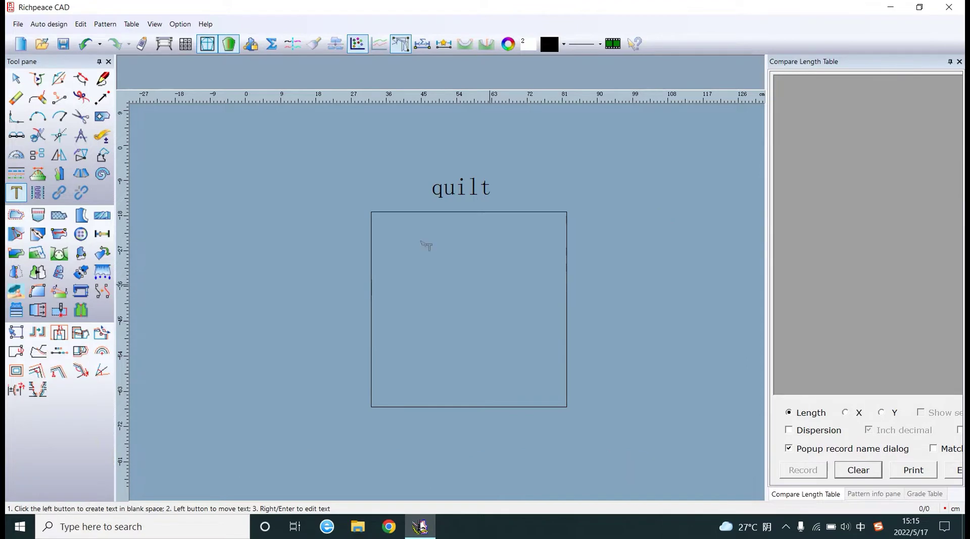
# - Fill the quilt square with horizontal and vertical parallel lines spaced 5 apart using the Intelligent pen
pyautogui.click(103, 79)
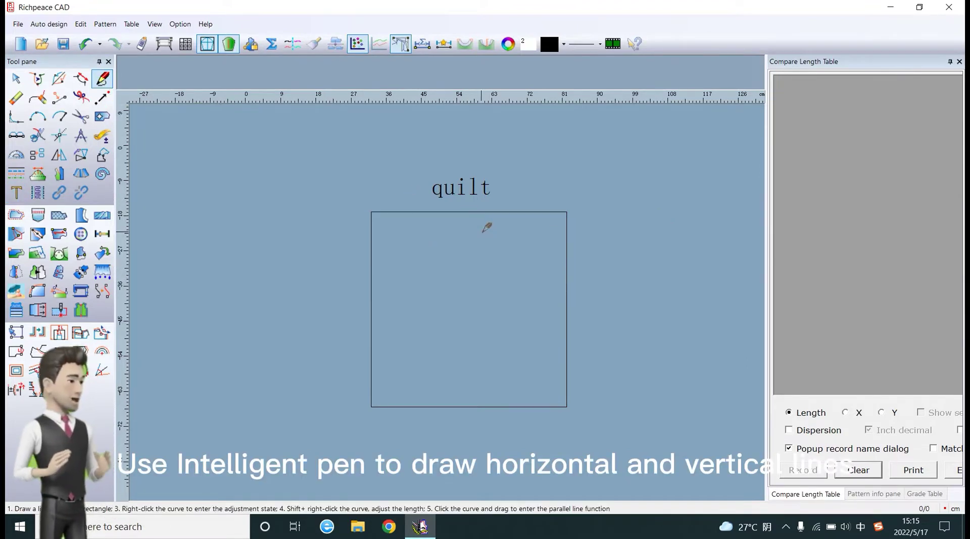
pyautogui.moveTo(407, 213)
pyautogui.mouseDown()
pyautogui.moveTo(421, 233)
pyautogui.moveTo(413, 228)
pyautogui.mouseUp()
pyautogui.write('5')
pyautogui.click(459, 348)
pyautogui.moveTo(373, 222); pyautogui.dragTo(382, 223)
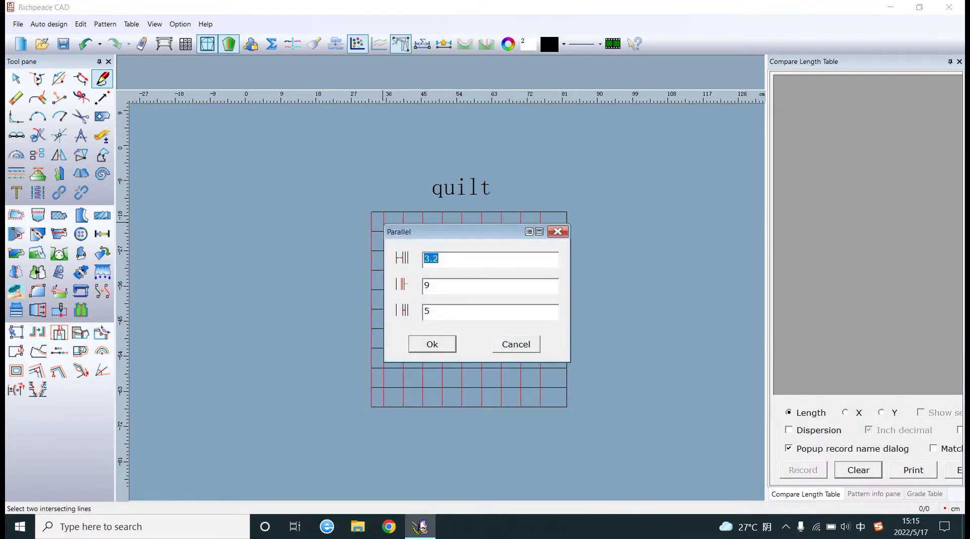
pyautogui.write('5')
pyautogui.click(435, 348)
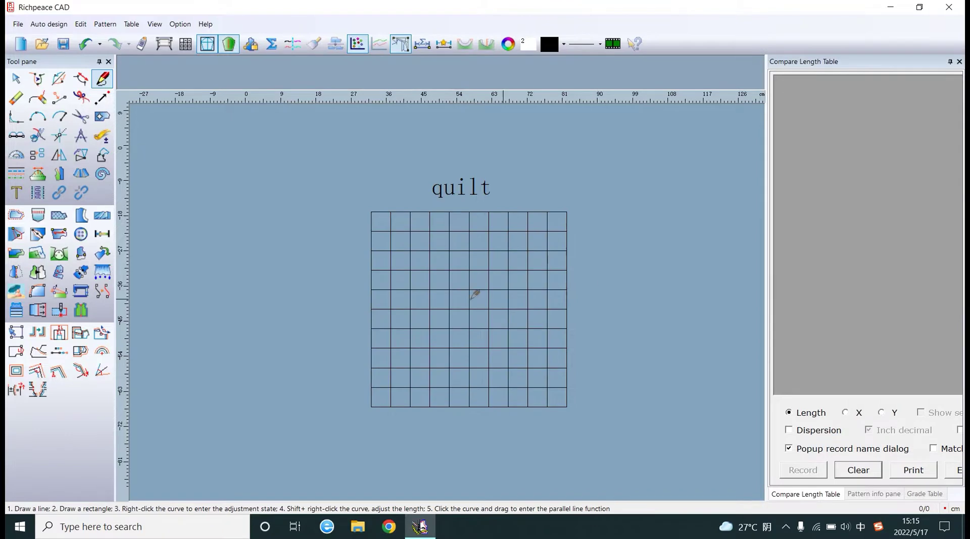
# - Cut a pattern piece from all the grid lines with the Forfex tool
pyautogui.click(86, 124)
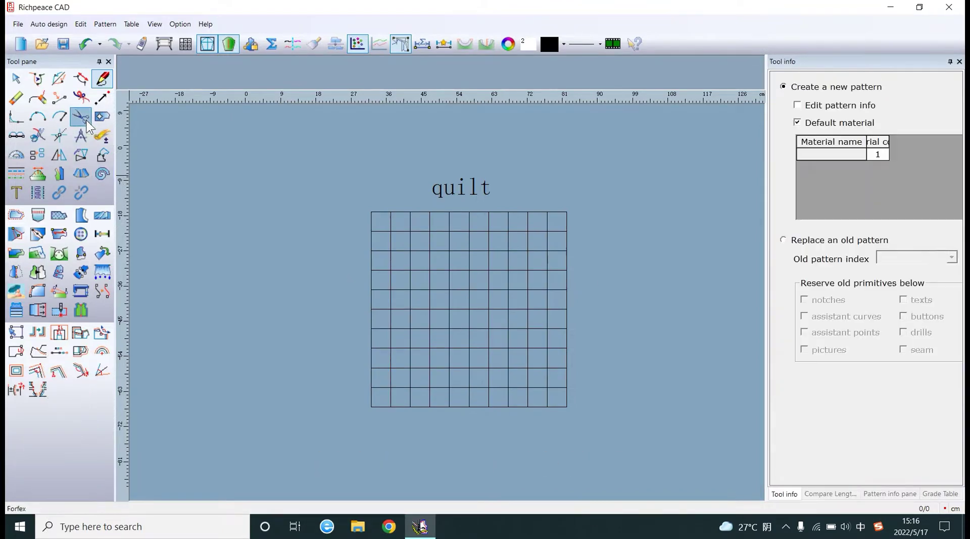
pyautogui.moveTo(352, 201); pyautogui.dragTo(618, 446)
pyautogui.rightClick(608, 345)
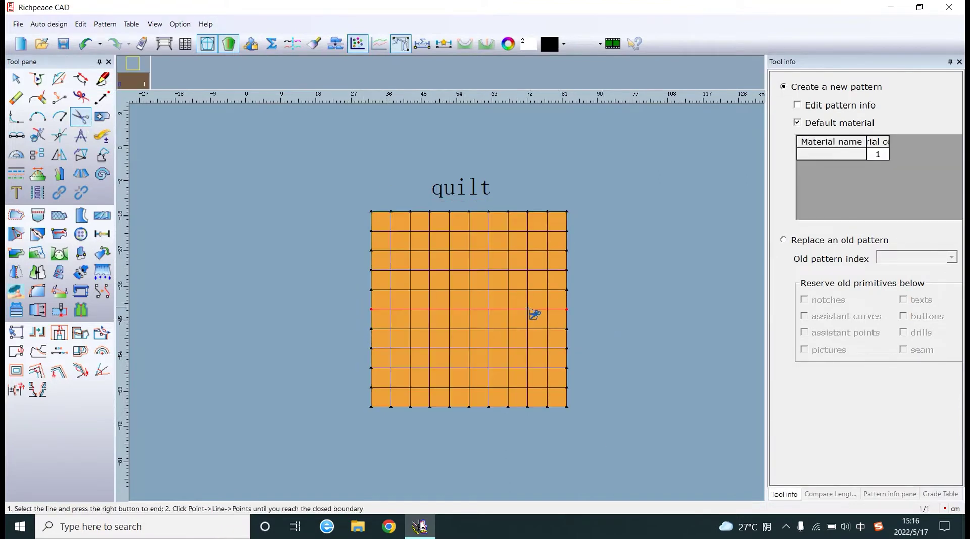
# - Move the new pattern piece to the right of the original grid
pyautogui.moveTo(494, 309); pyautogui.dragTo(682, 306)
pyautogui.scroll(1, 589, 335)
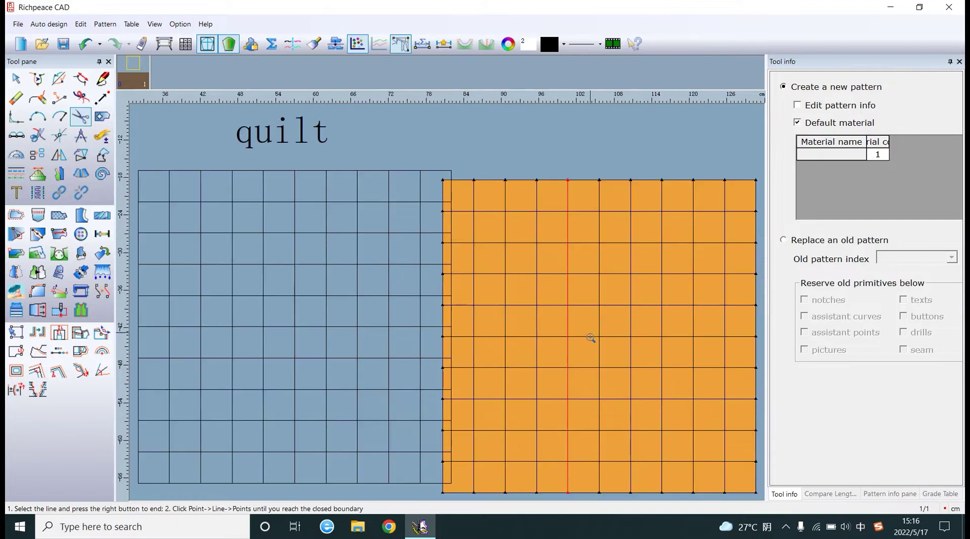
pyautogui.scroll(-2, 444, 309)
pyautogui.moveTo(445, 309)
pyautogui.mouseDown()
pyautogui.moveTo(477, 309)
pyautogui.moveTo(462, 309)
pyautogui.mouseUp()
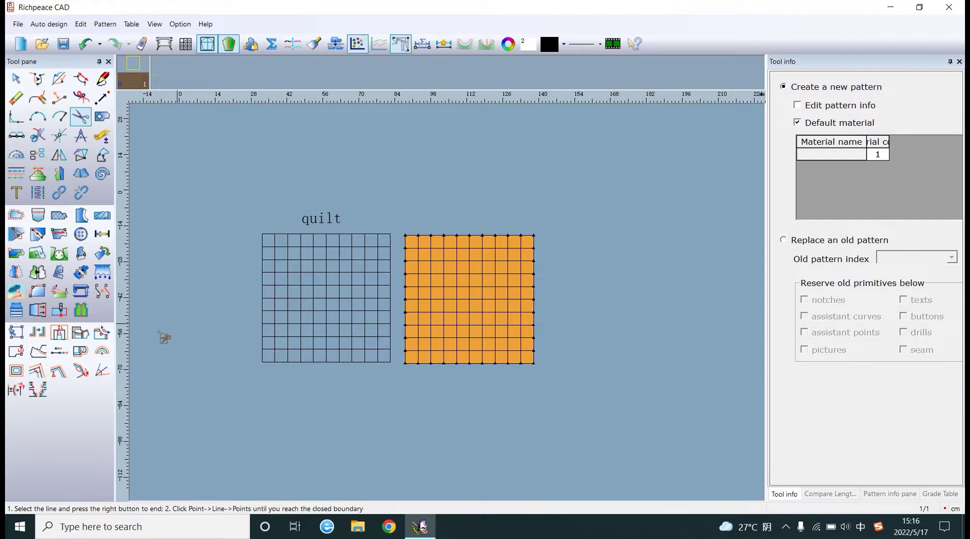
# - Select the piece's inner grid lines, excluding the outline, as sewing lines and open the Sewing template dialog
pyautogui.click(57, 316)
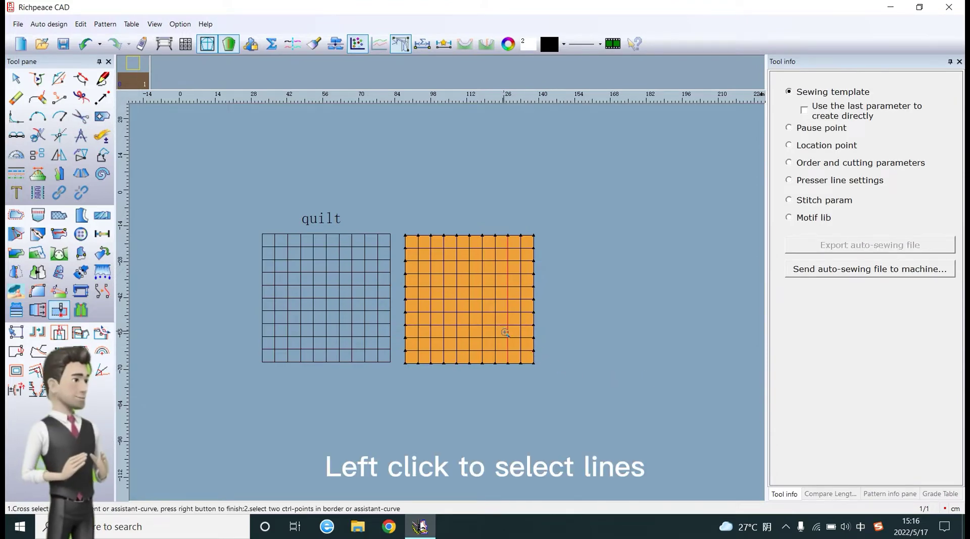
pyautogui.scroll(3, 553, 354)
pyautogui.scroll(-2, 456, 328)
pyautogui.scroll(2, 451, 304)
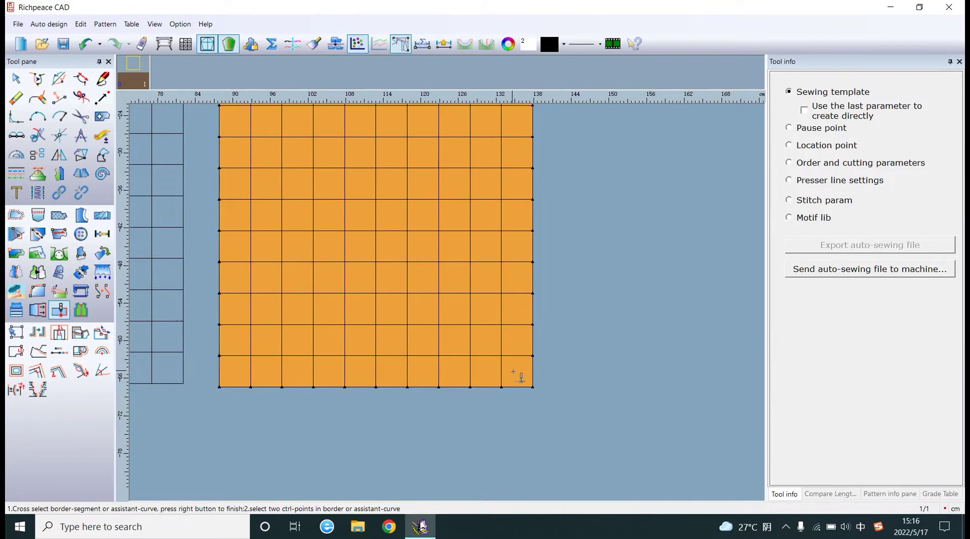
pyautogui.moveTo(513, 372); pyautogui.dragTo(312, 168)
pyautogui.scroll(-2, 320, 174)
pyautogui.scroll(2, 441, 297)
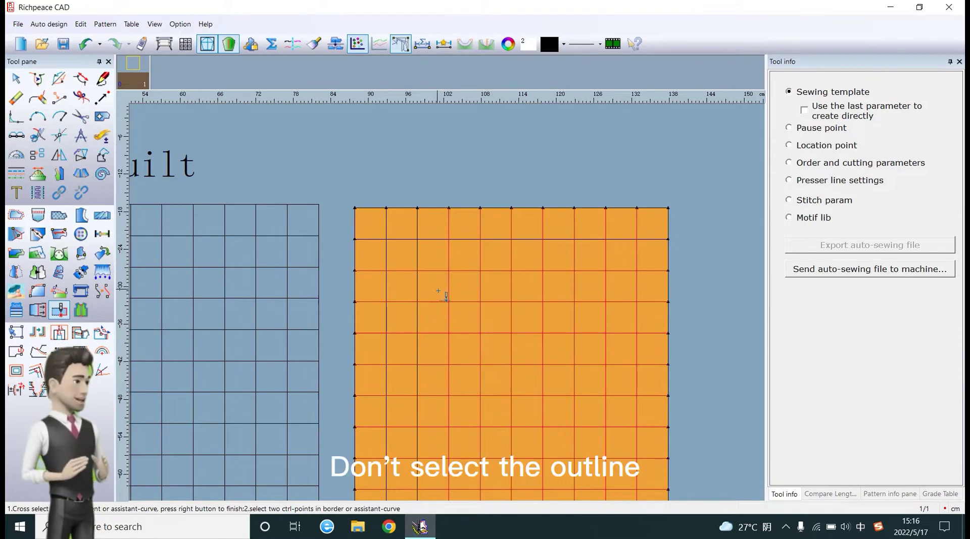
pyautogui.moveTo(440, 287); pyautogui.dragTo(369, 232)
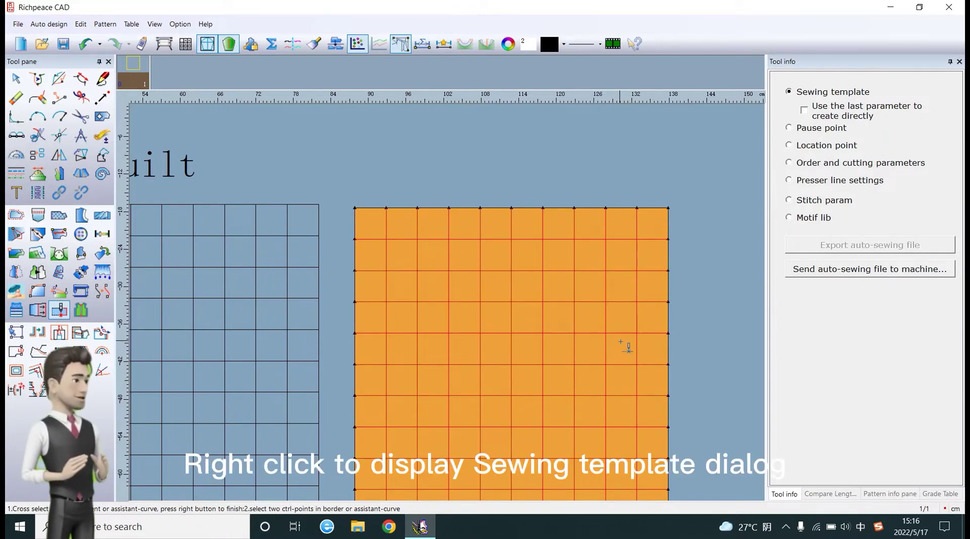
pyautogui.rightClick(538, 176)
pyautogui.moveTo(461, 176); pyautogui.dragTo(529, 121)
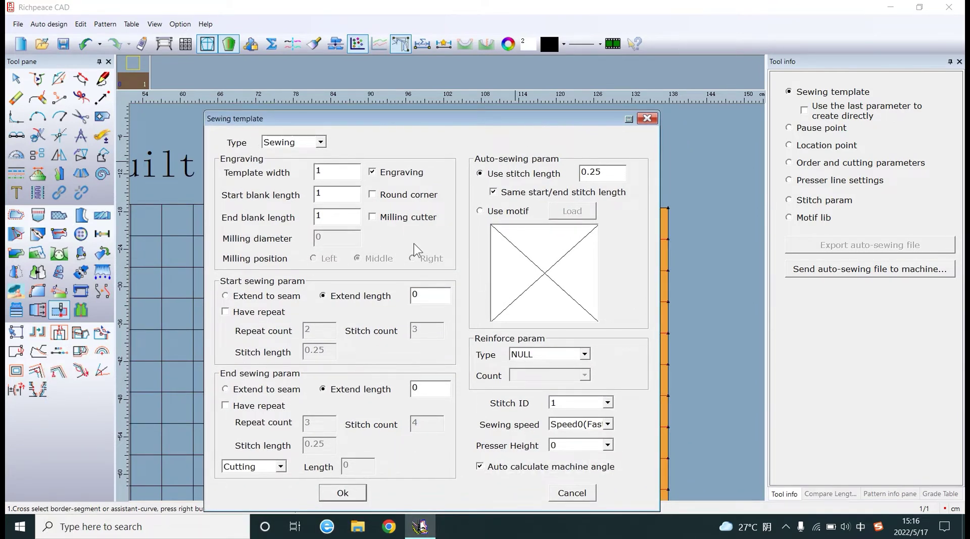
# - Apply the sewing template with type Sewing and stitch length 0.25, producing numbered lines 1–18
pyautogui.click(320, 142)
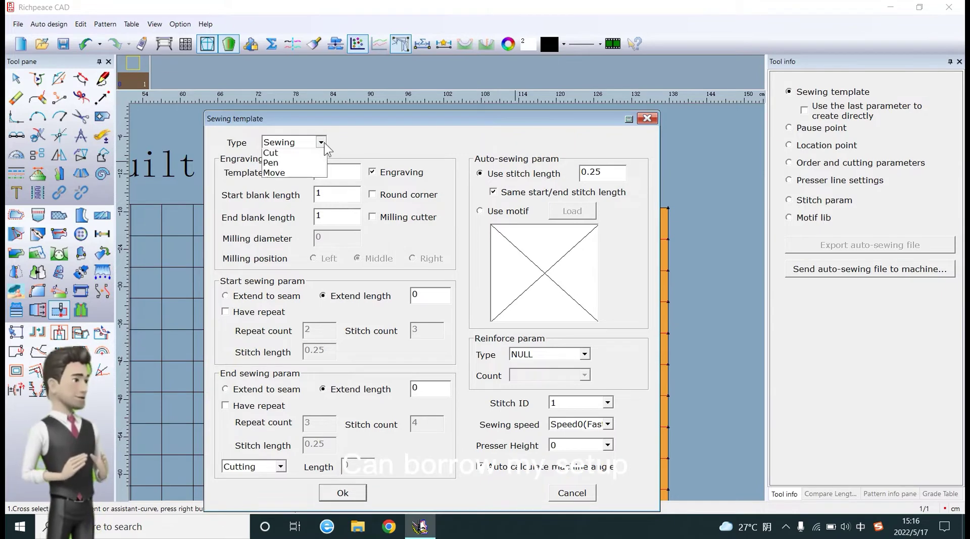
pyautogui.click(340, 171)
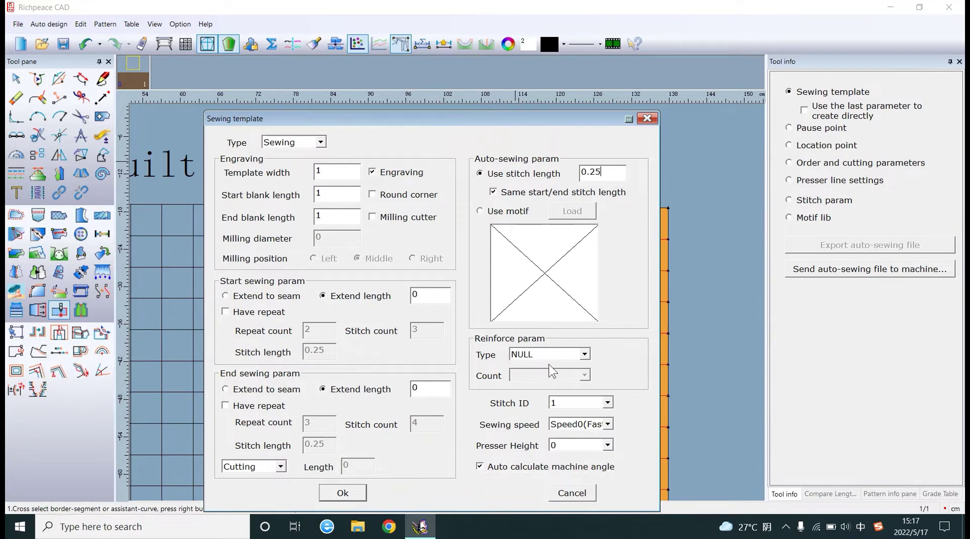
pyautogui.click(338, 494)
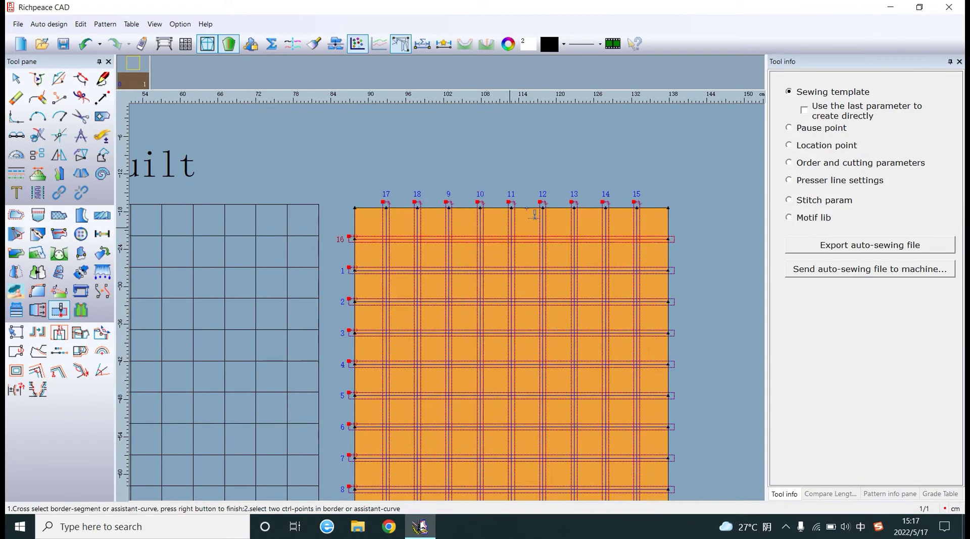
pyautogui.scroll(-2, 447, 300)
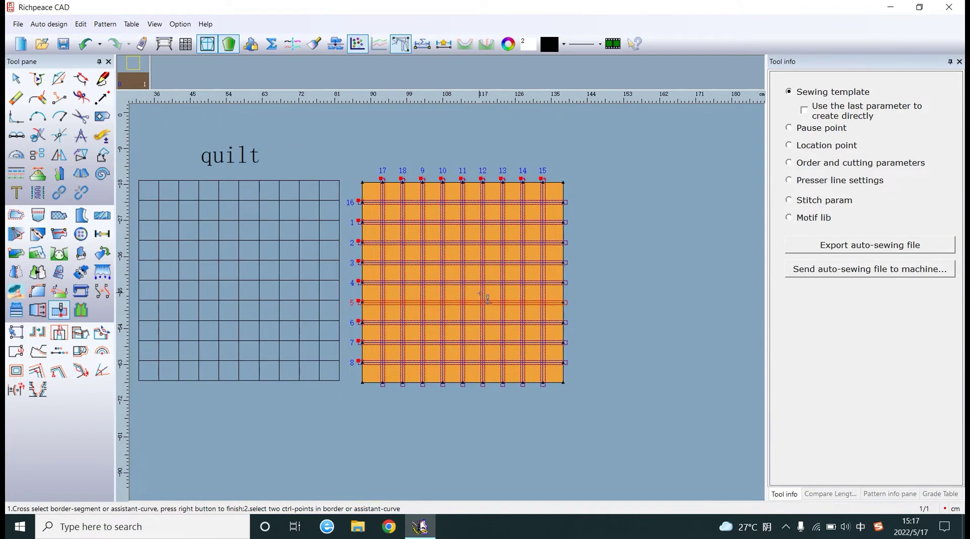
# - Number the horizontal sewing lines 1–9 from bottom to top
pyautogui.click(808, 162)
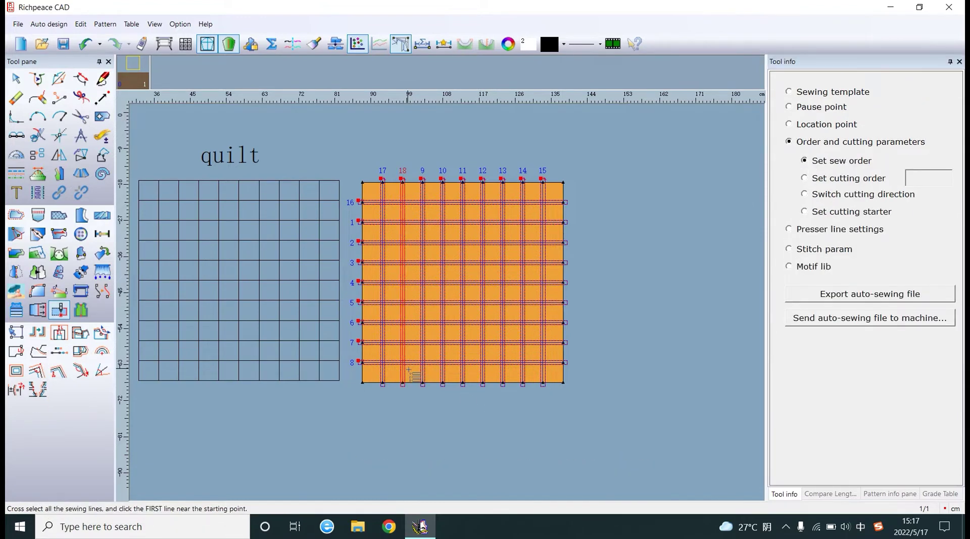
pyautogui.click(372, 364)
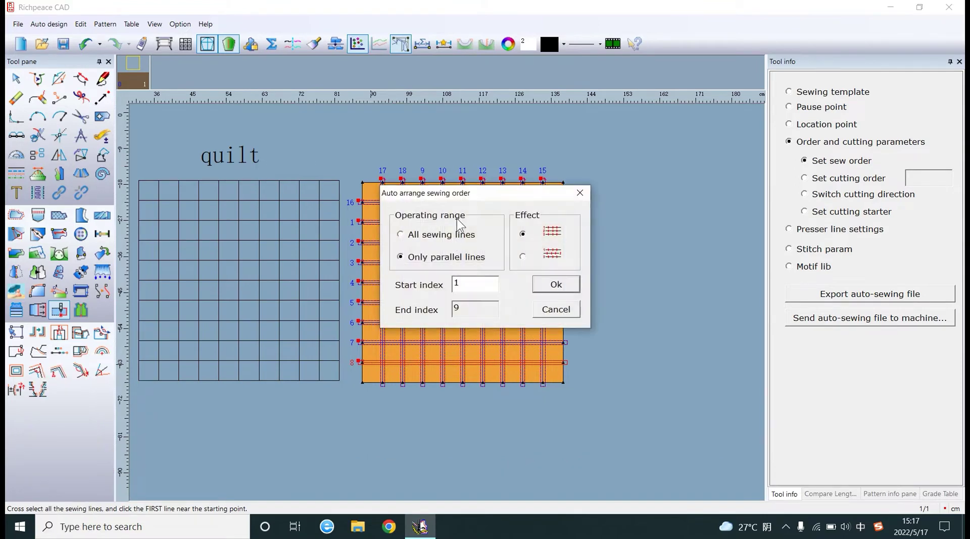
pyautogui.moveTo(476, 201); pyautogui.dragTo(575, 219)
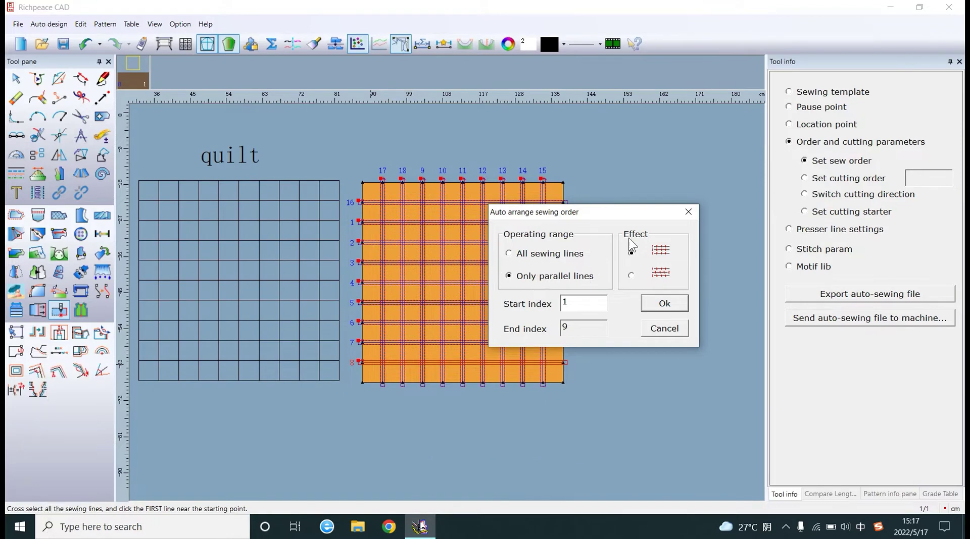
pyautogui.click(667, 306)
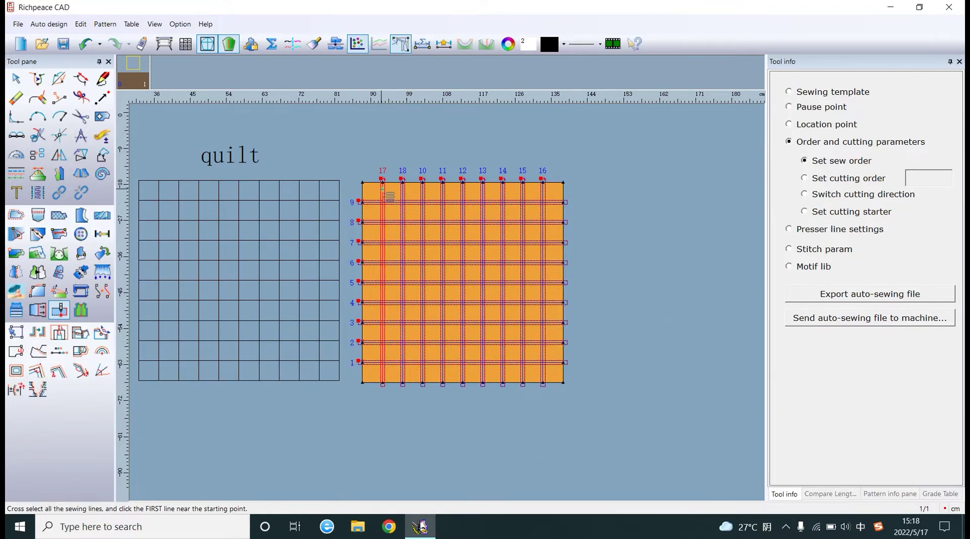
# - Number the vertical sewing lines left to right starting at index 10
pyautogui.click(382, 194)
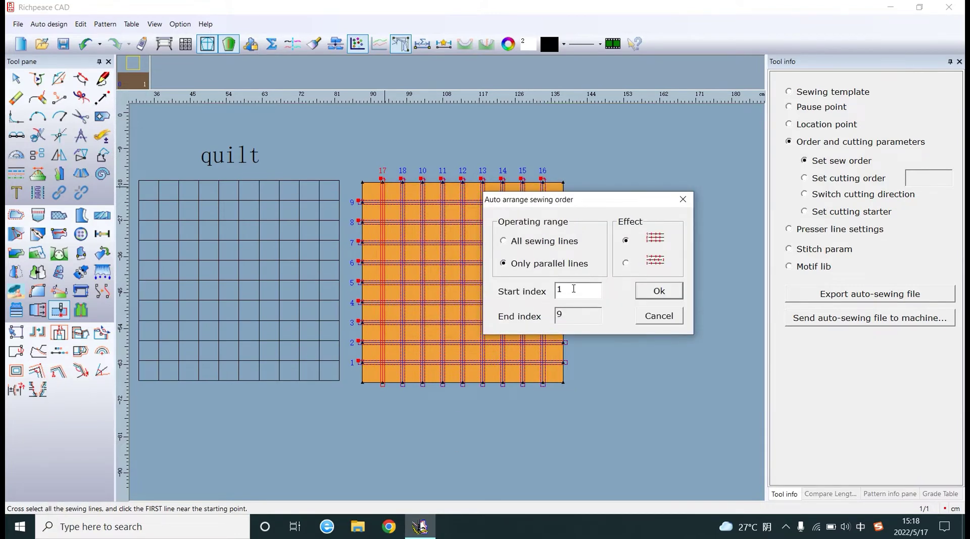
pyautogui.click(573, 289)
pyautogui.click(669, 296)
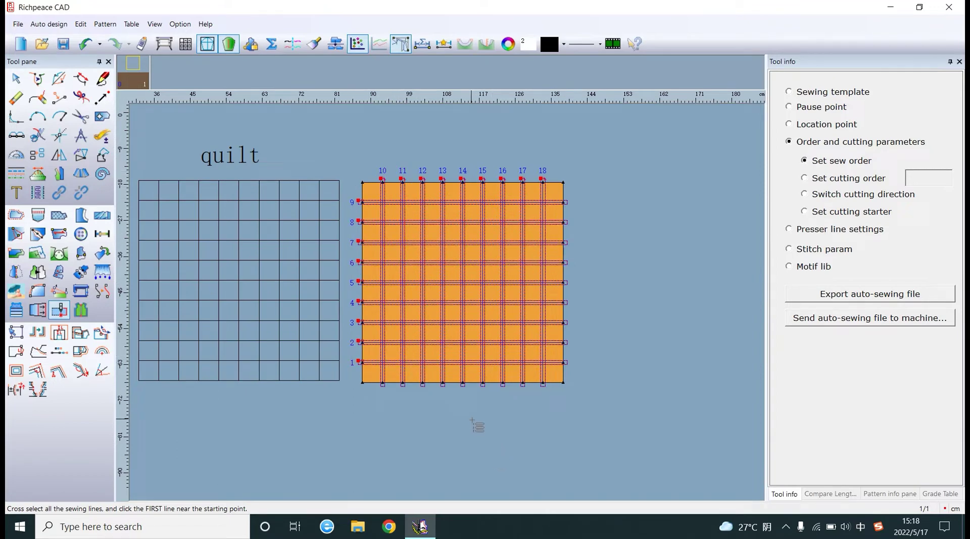
# - Create the sewing template with Up/Down margin 6 and Left/Right 3, then shift the piece right
pyautogui.click(805, 96)
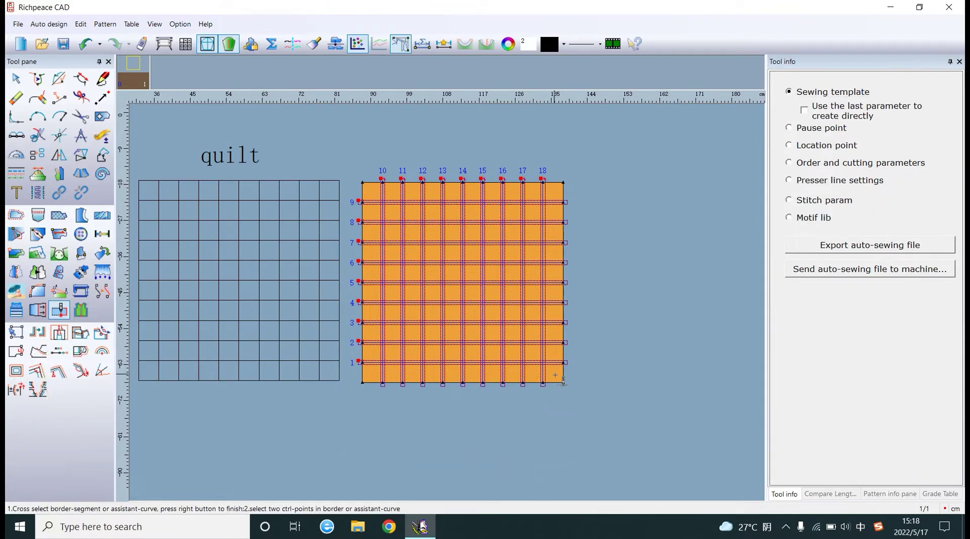
pyautogui.rightClick(562, 380)
pyautogui.moveTo(464, 198); pyautogui.dragTo(726, 215)
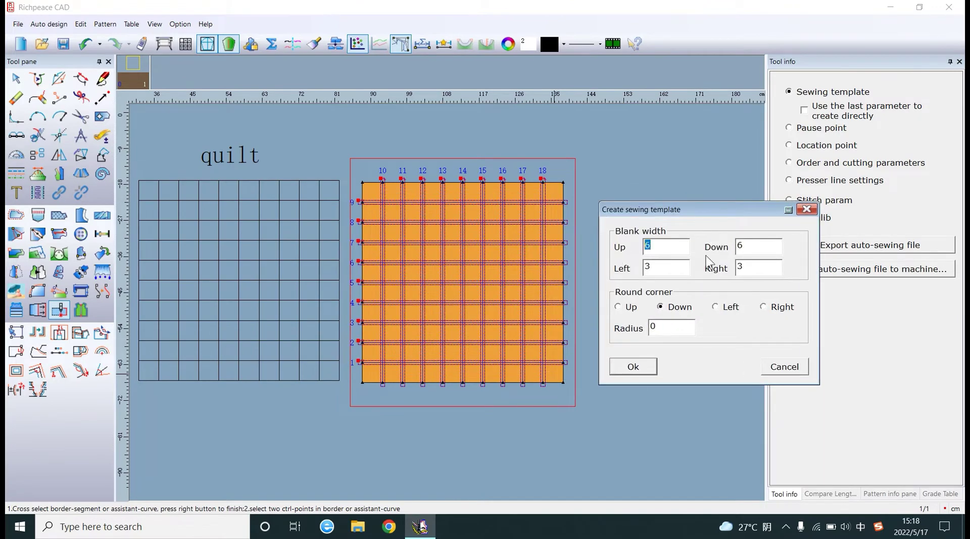
pyautogui.write('6')
pyautogui.click(649, 368)
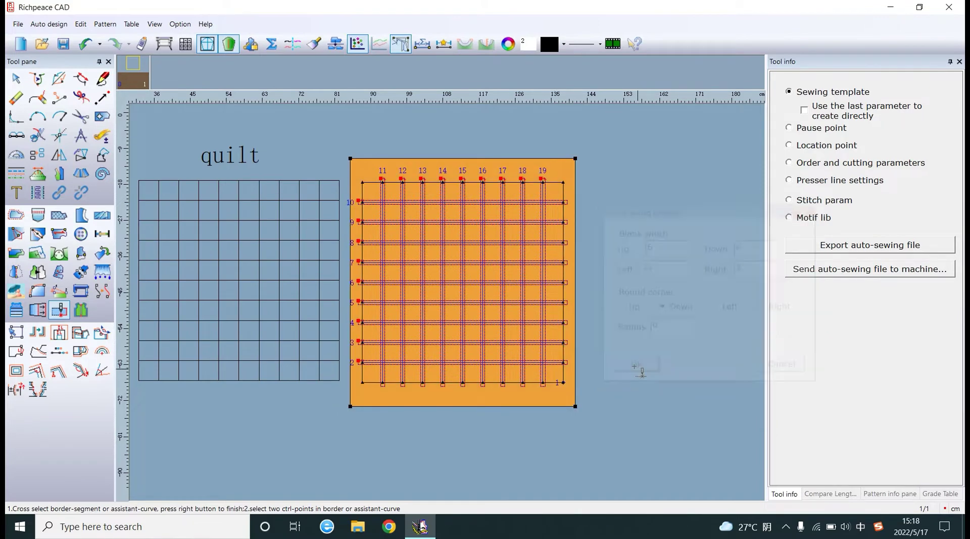
pyautogui.moveTo(541, 242); pyautogui.dragTo(595, 258)
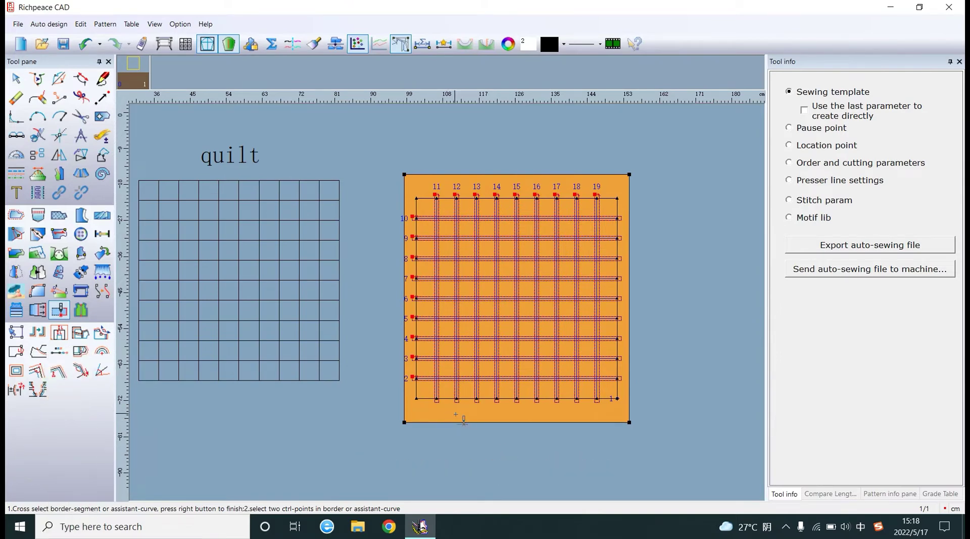
# - Draw a vertical line of length 4 rising from a point 2 along the template's bottom edge
pyautogui.click(103, 78)
pyautogui.scroll(3, 447, 302)
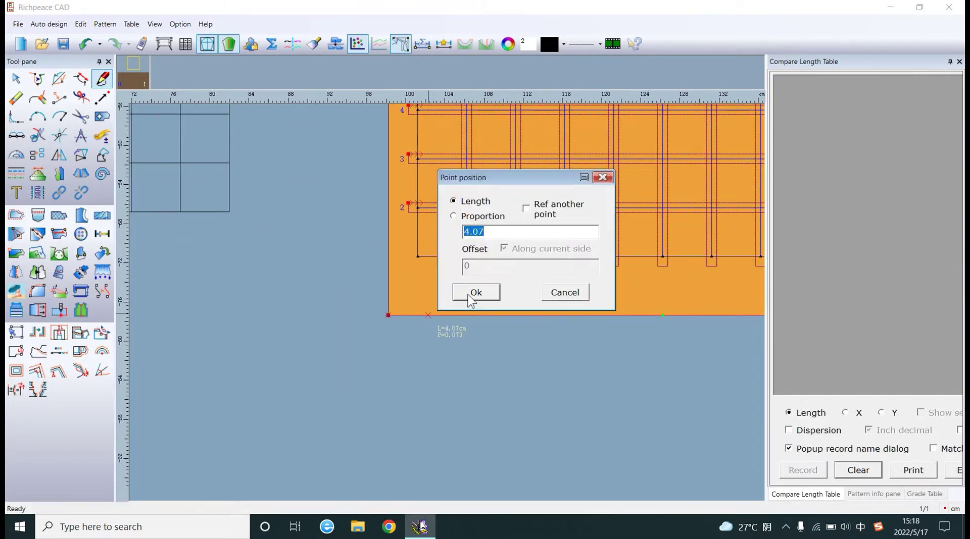
pyautogui.write('2')
pyautogui.click(476, 293)
pyautogui.click(410, 266)
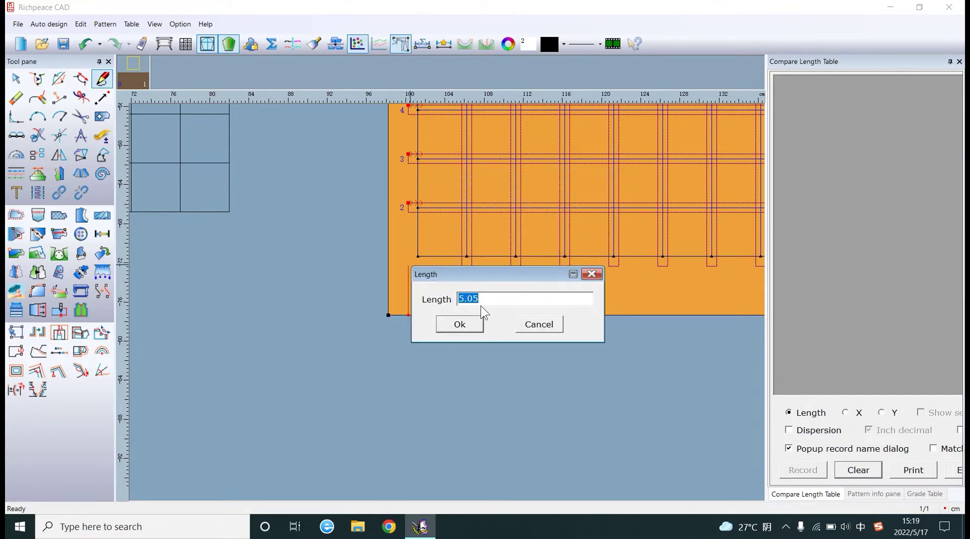
pyautogui.write('4')
pyautogui.click(469, 325)
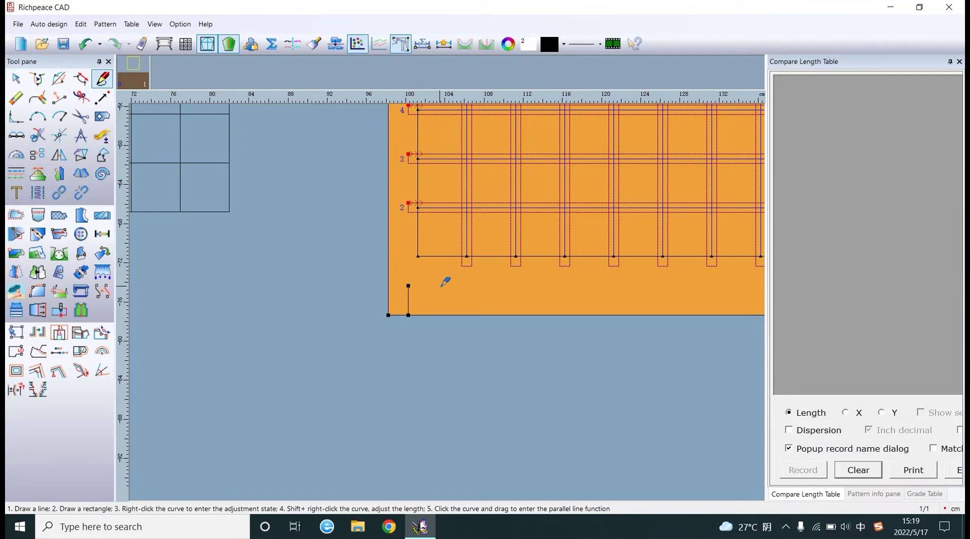
# - Draw a circle of radius 0.15 centred at the top of the vertical line
pyautogui.click(61, 119)
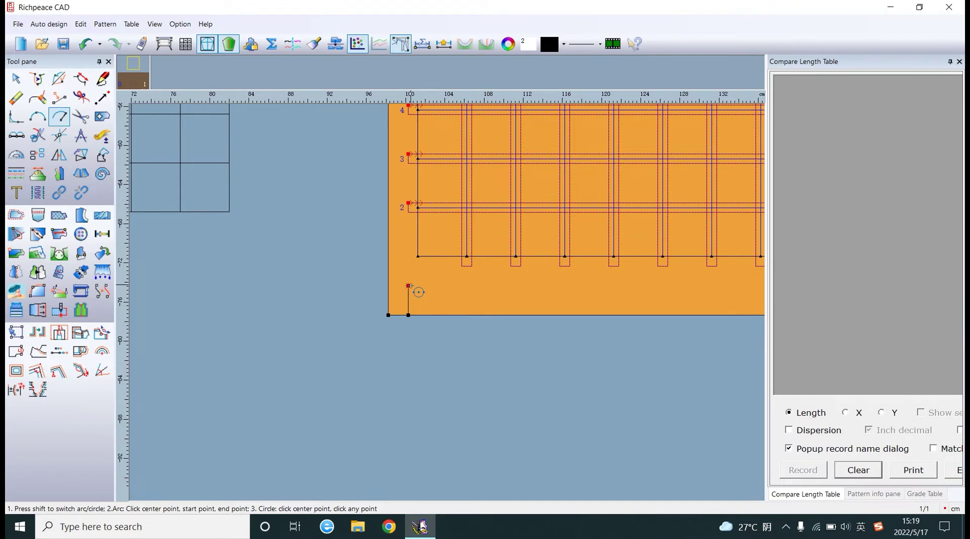
pyautogui.click(408, 285)
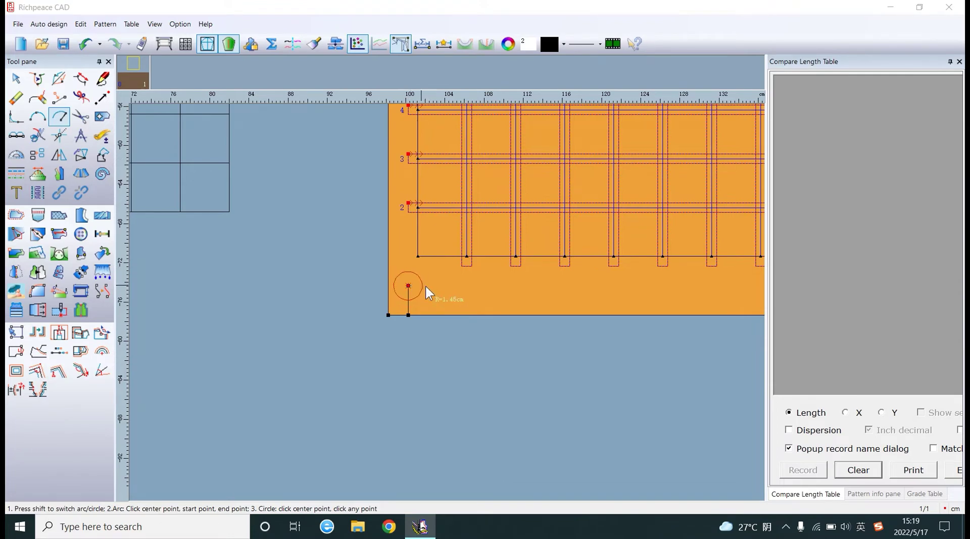
pyautogui.click(422, 286)
pyautogui.click(532, 325)
pyautogui.write('0.15')
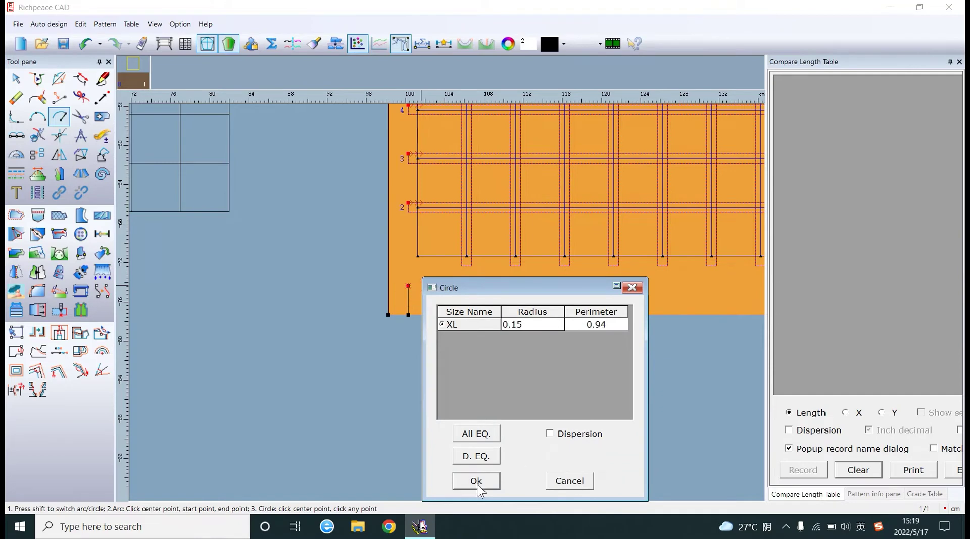
pyautogui.click(476, 483)
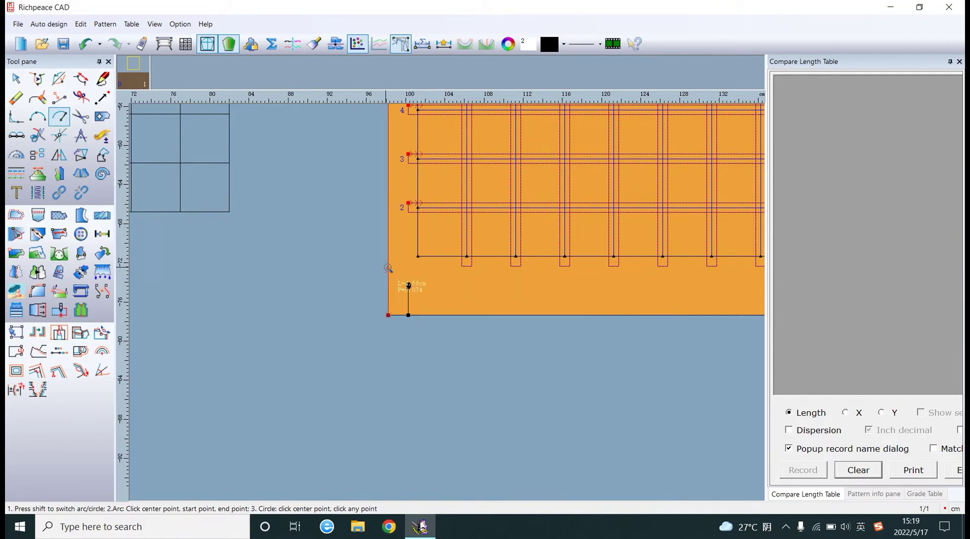
pyautogui.moveTo(388, 268); pyautogui.dragTo(454, 299)
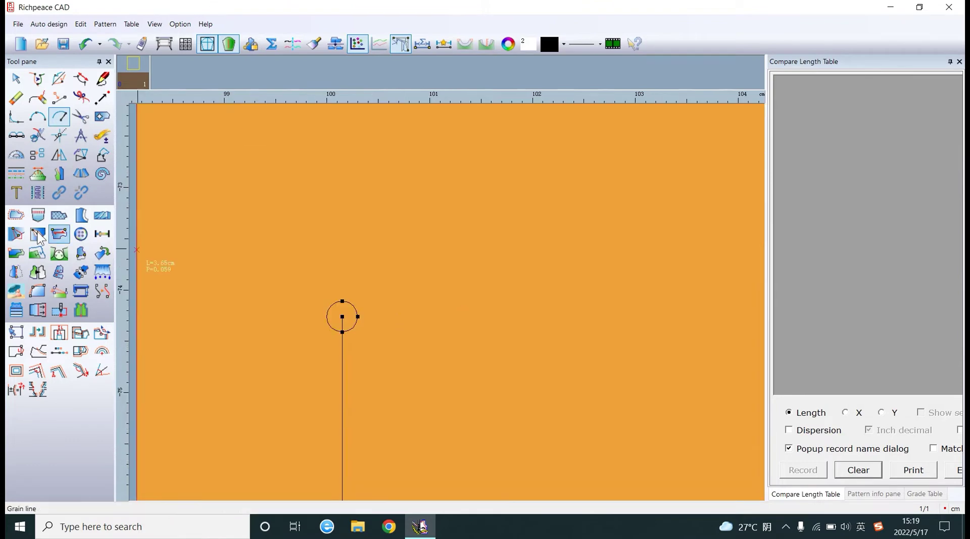
# - Give the small circle the double-line cut line type
pyautogui.click(17, 176)
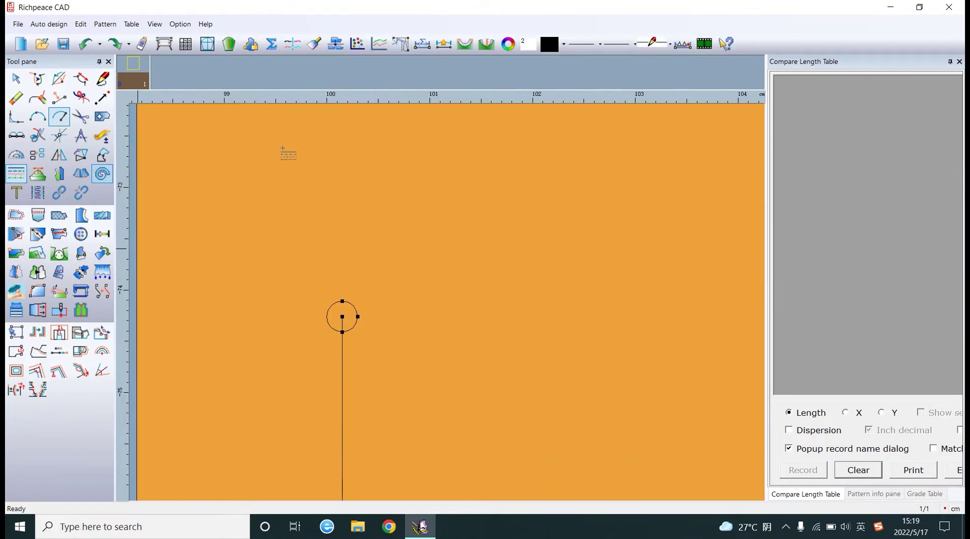
pyautogui.click(666, 44)
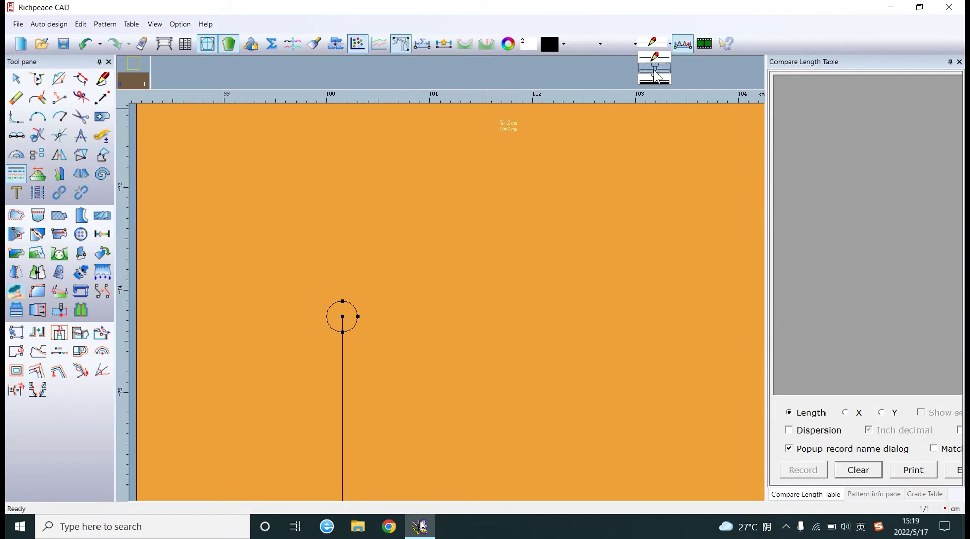
pyautogui.click(664, 71)
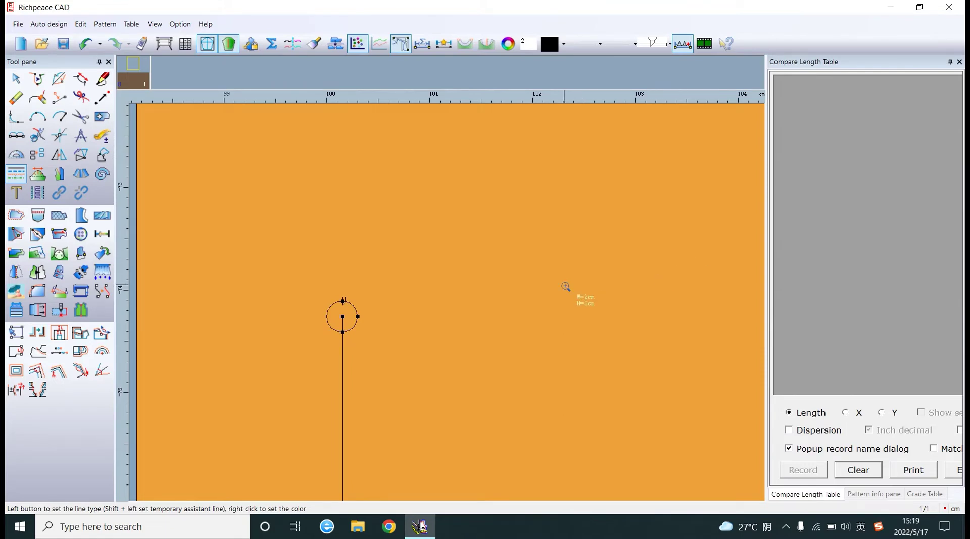
pyautogui.scroll(-2, 448, 303)
pyautogui.scroll(4, 456, 324)
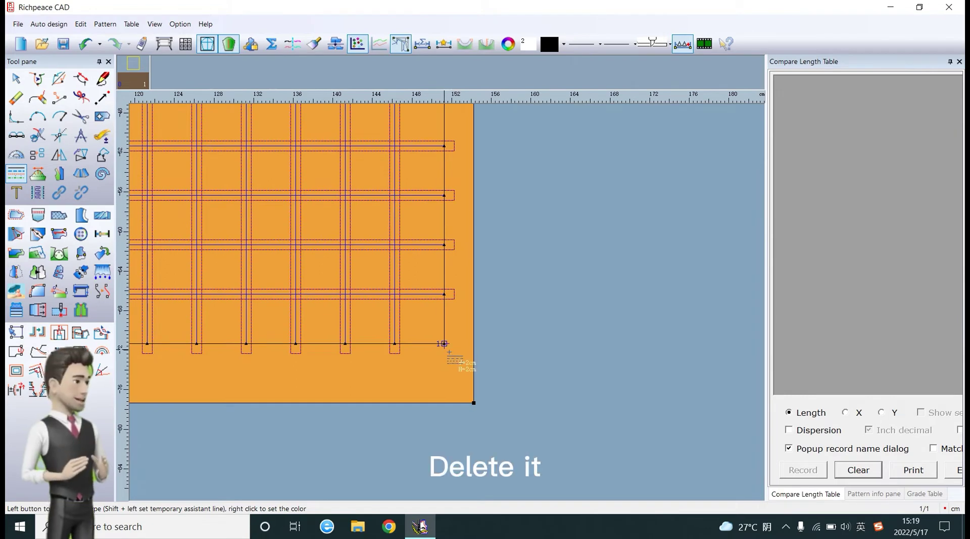
# - Delete the stray marker at the right end of the bottom sewing line
pyautogui.click(17, 97)
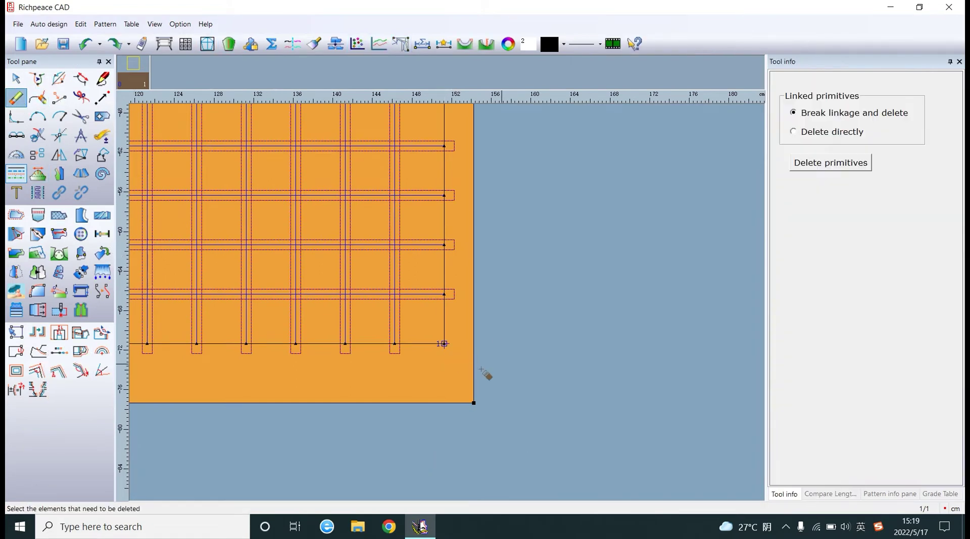
pyautogui.click(444, 345)
pyautogui.scroll(-3, 384, 329)
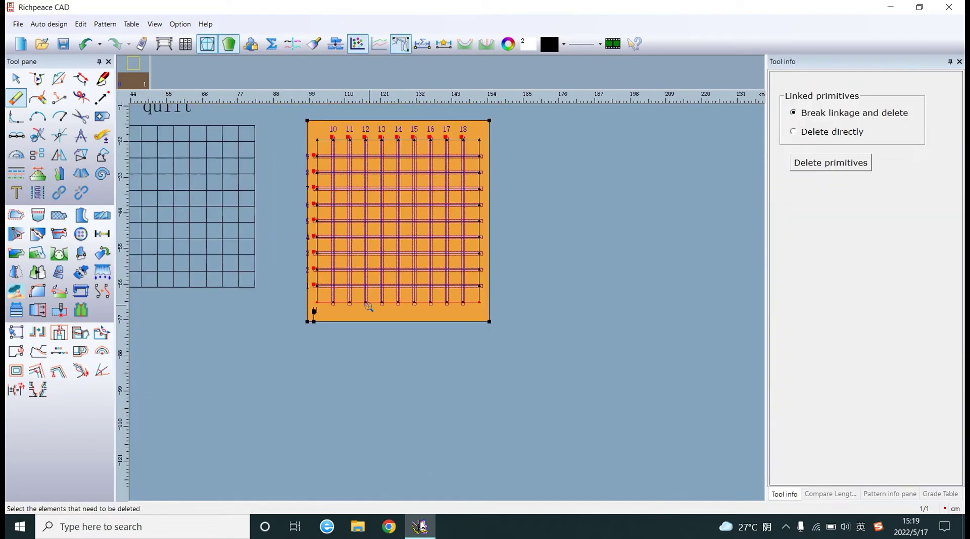
pyautogui.scroll(2, 453, 308)
# - Mark the small lower-left circle as location point 1 with the Sewing template tool
pyautogui.rightClick(411, 327)
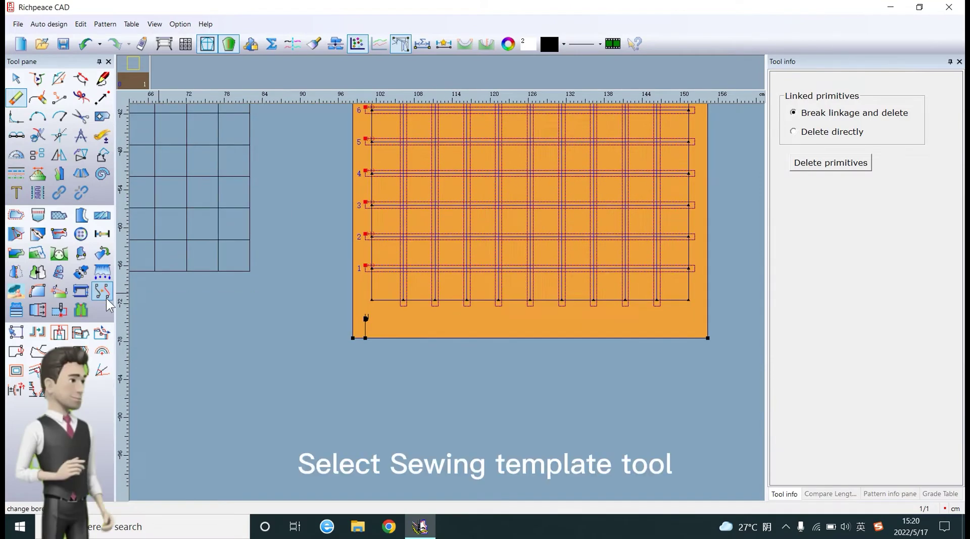
pyautogui.click(63, 316)
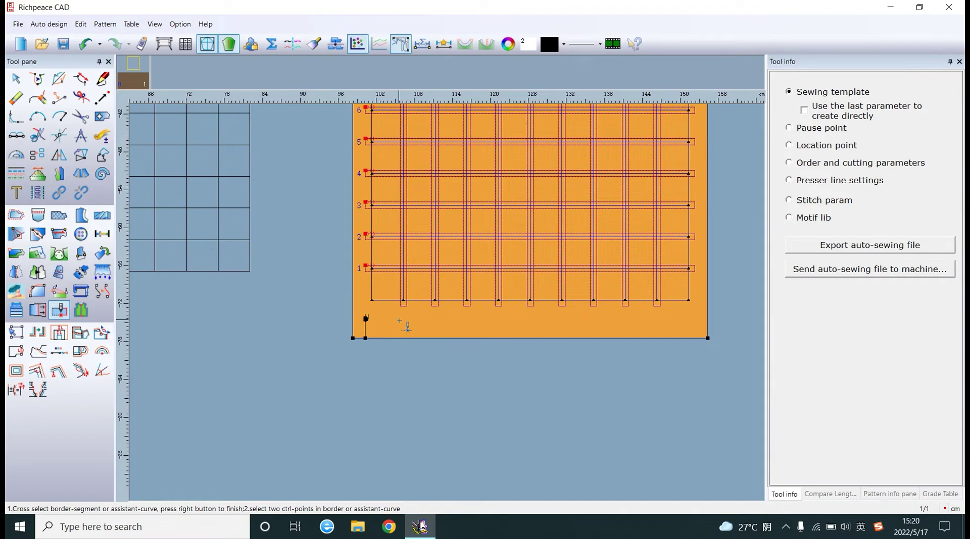
pyautogui.press('shift')
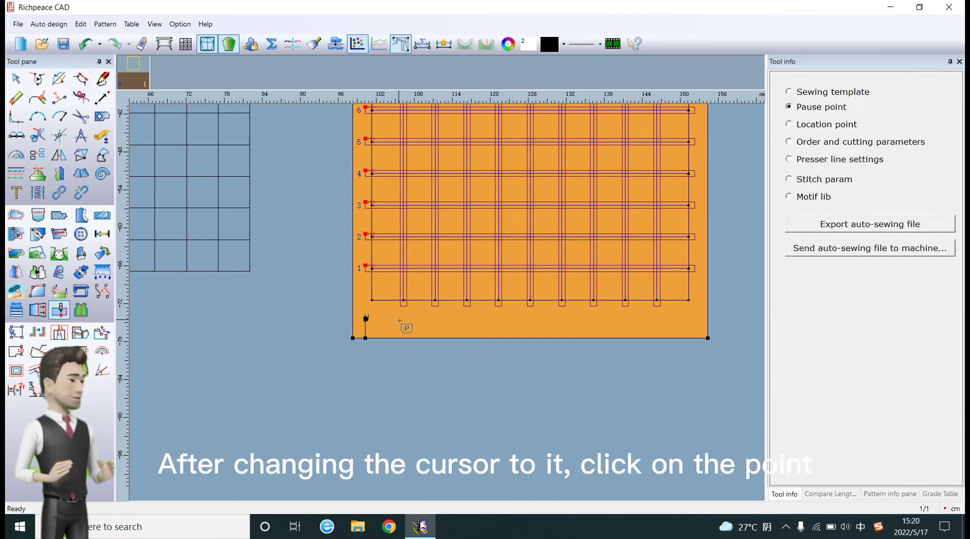
pyautogui.press('shift')
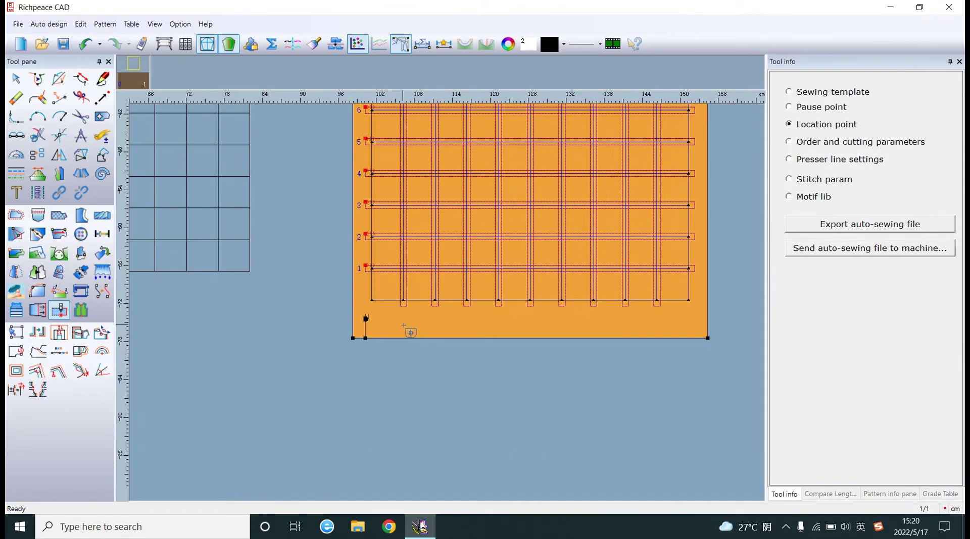
pyautogui.moveTo(363, 313); pyautogui.dragTo(398, 336)
pyautogui.click(308, 306)
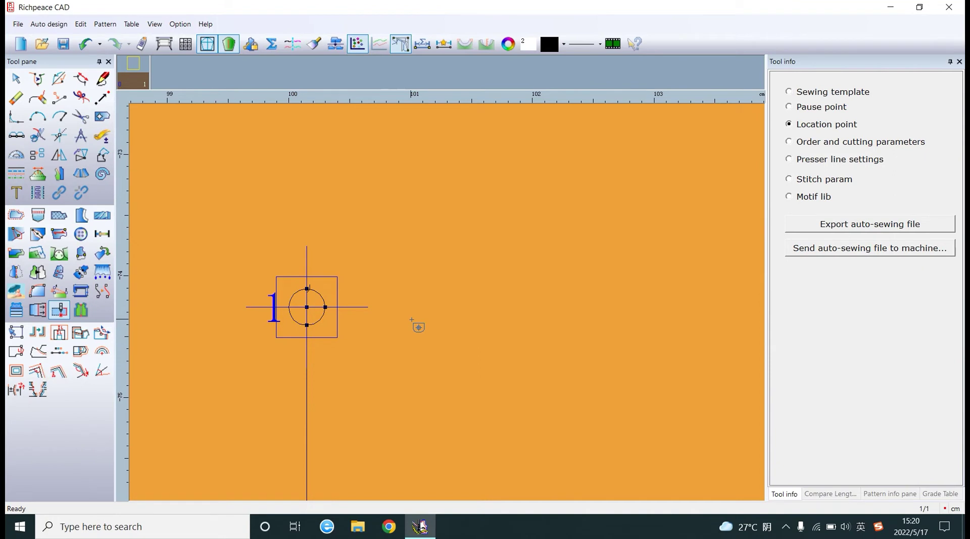
pyautogui.rightClick(416, 318)
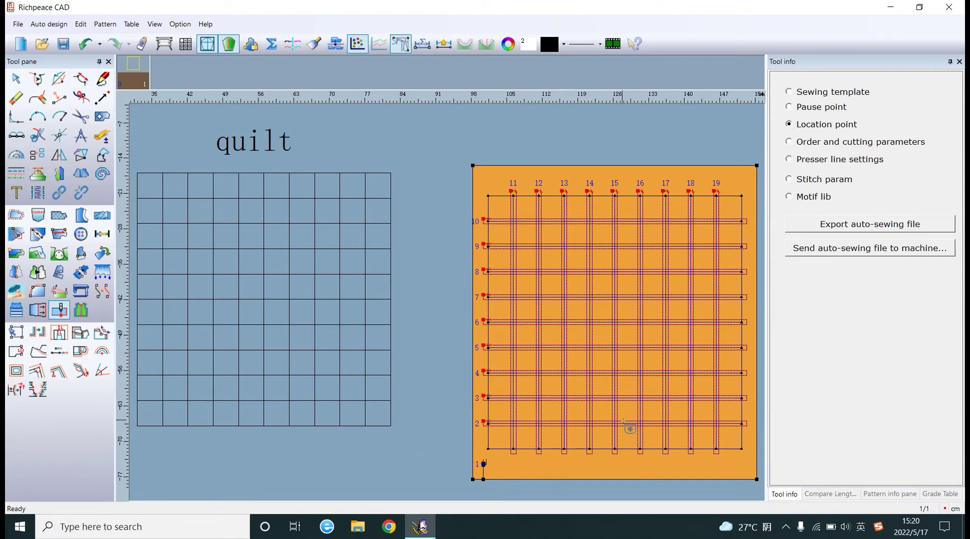
# - Set the auto-sewing export file name to QUILT with format Richpeace 5.0 (*.DSR)
pyautogui.click(853, 230)
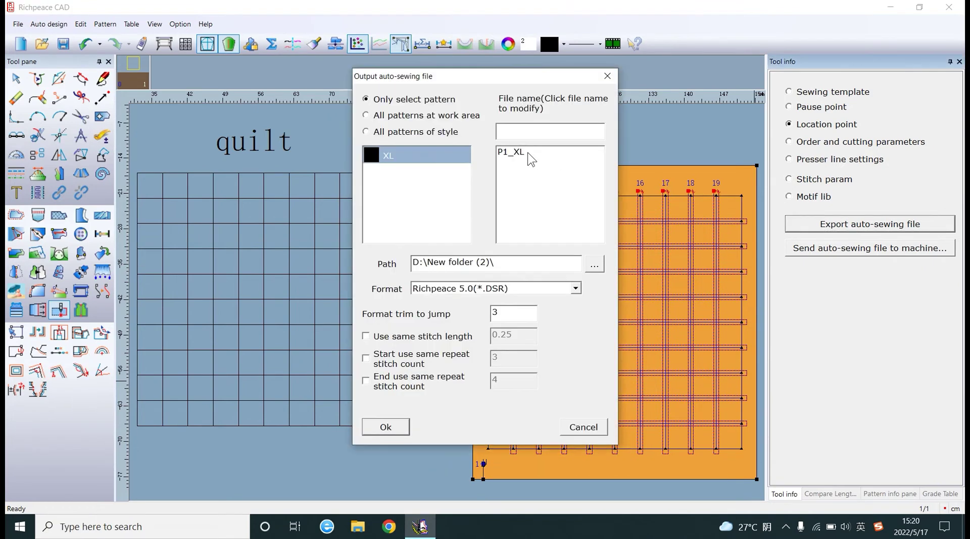
pyautogui.click(528, 153)
pyautogui.write('QUILT')
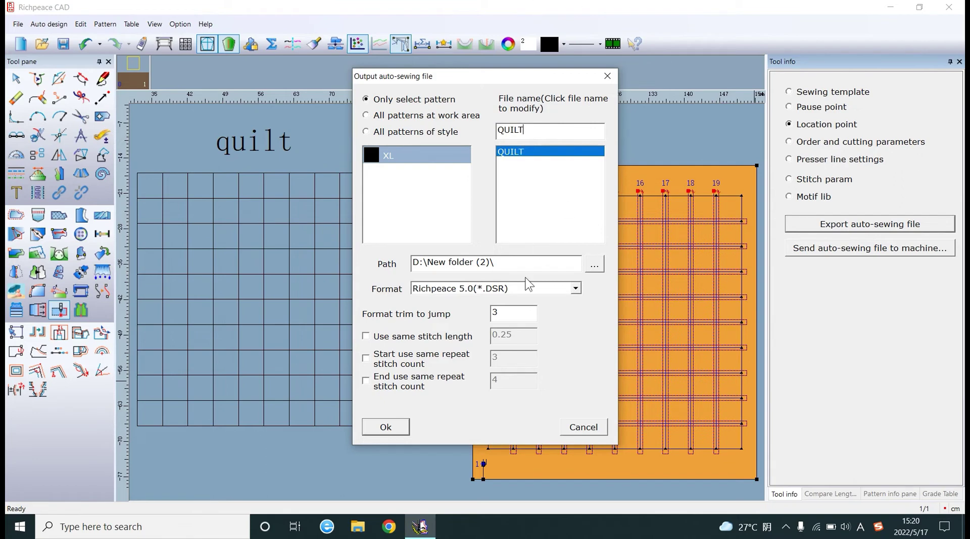
pyautogui.click(575, 289)
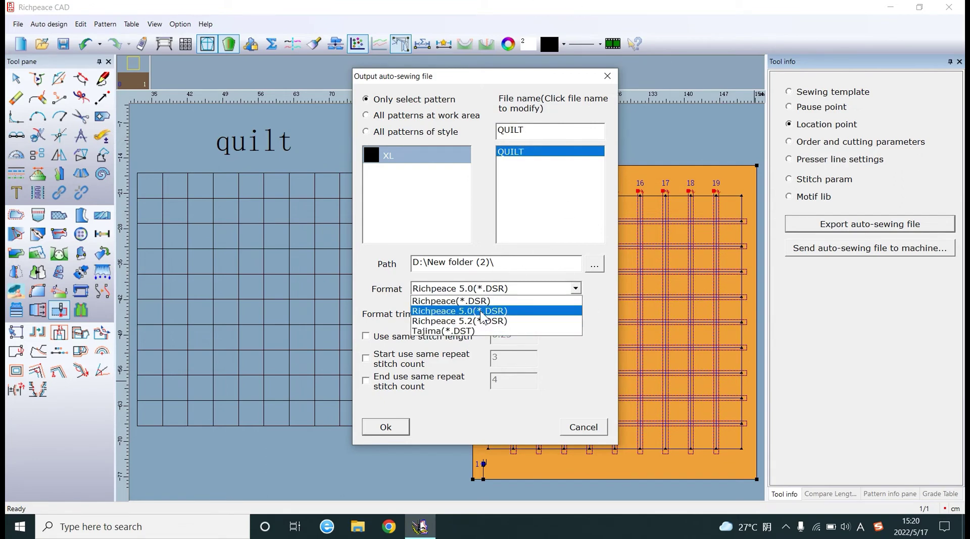
pyautogui.click(496, 310)
# - Set the output path to D:\New folder (2)\New folder and export the file
pyautogui.click(593, 265)
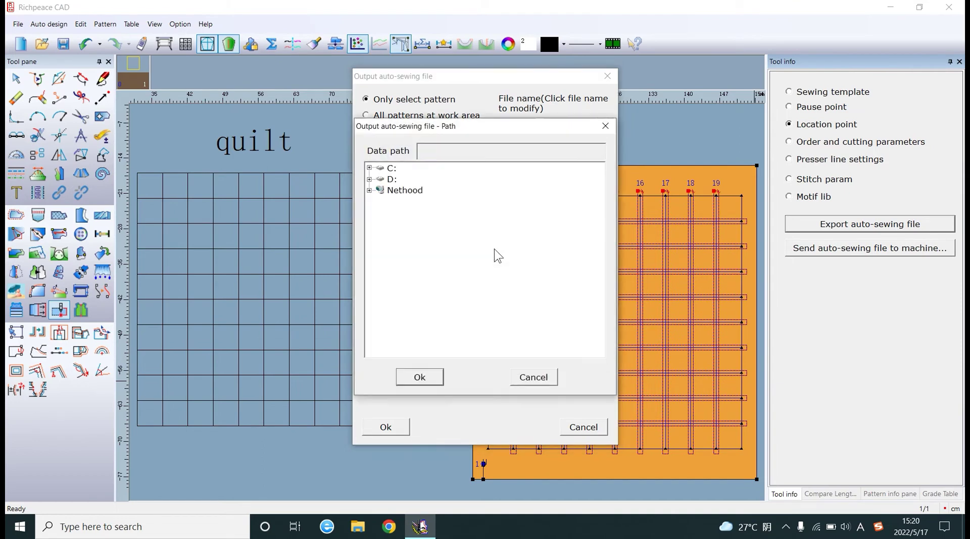
pyautogui.click(369, 180)
pyautogui.scroll(-2, 419, 255)
pyautogui.click(419, 256)
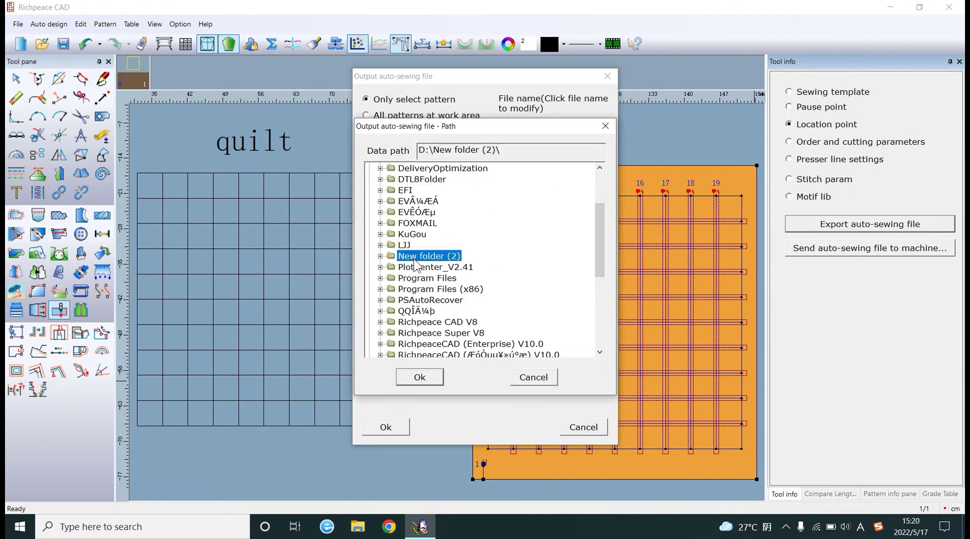
pyautogui.click(379, 256)
pyautogui.click(412, 268)
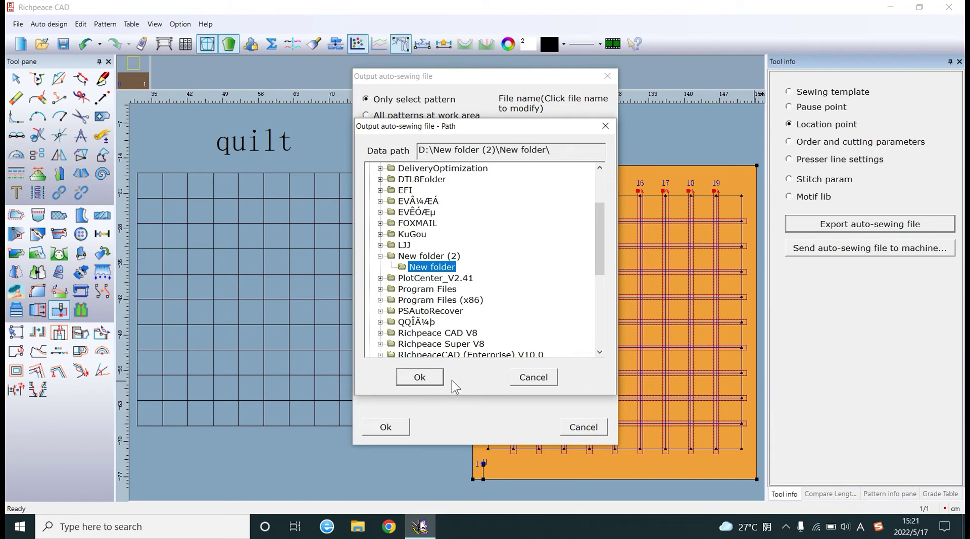
pyautogui.click(422, 377)
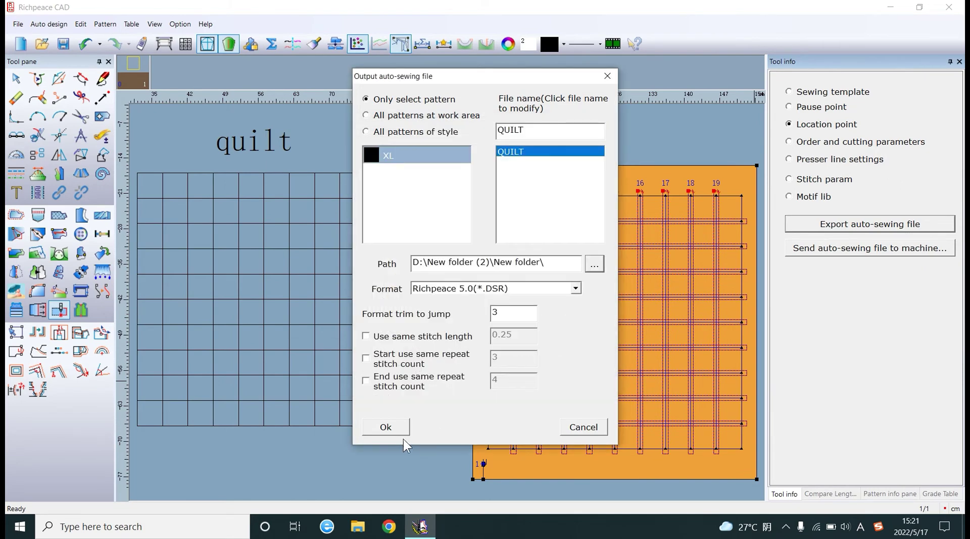
pyautogui.click(387, 428)
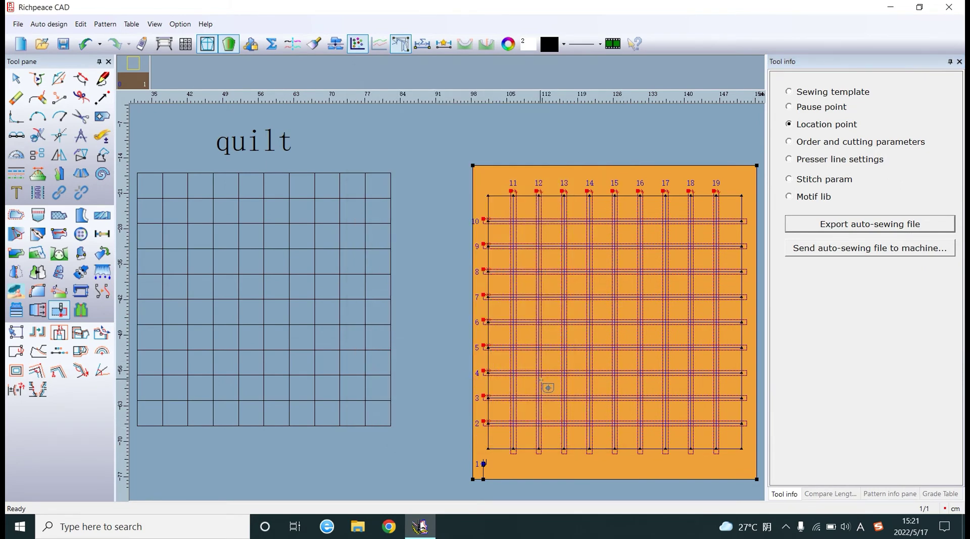
# - In System setup's Plot Parameter, check Draw Sew border, Cut Outside border and Merge templates when cutting
pyautogui.click(180, 24)
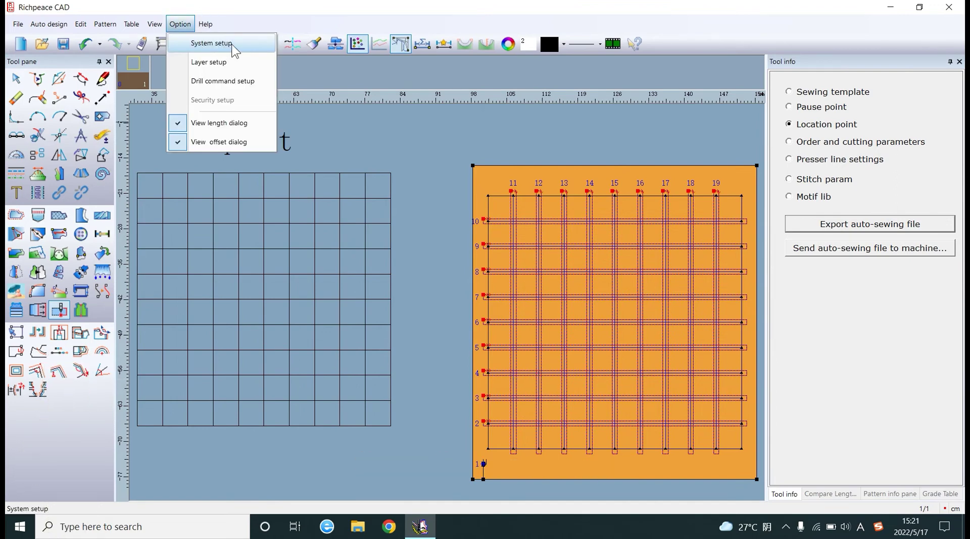
pyautogui.click(233, 45)
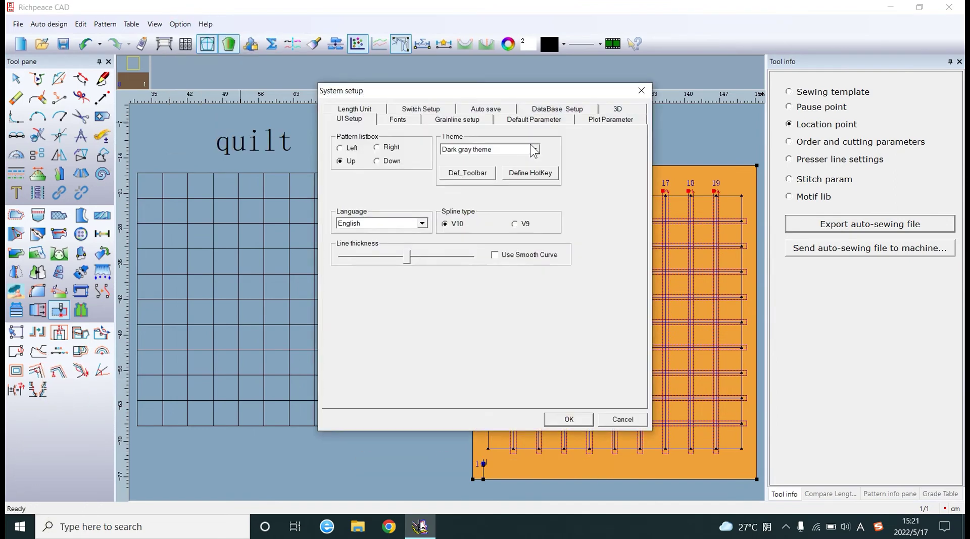
pyautogui.click(610, 121)
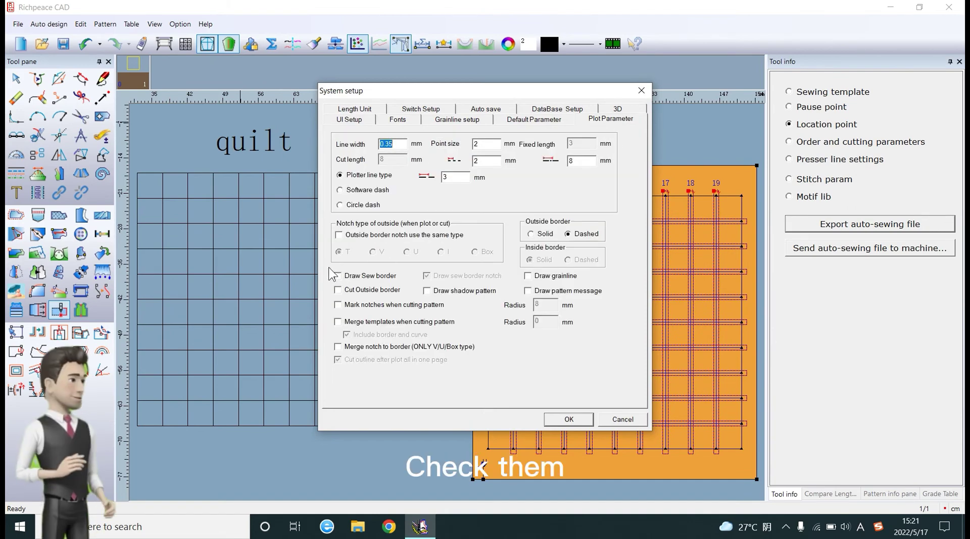
pyautogui.click(338, 277)
pyautogui.click(338, 291)
pyautogui.click(337, 323)
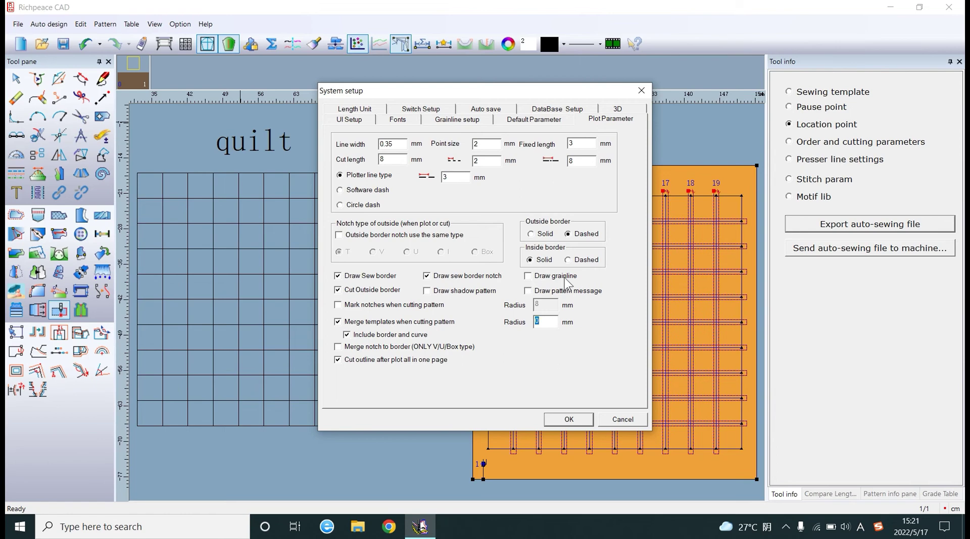
pyautogui.click(570, 420)
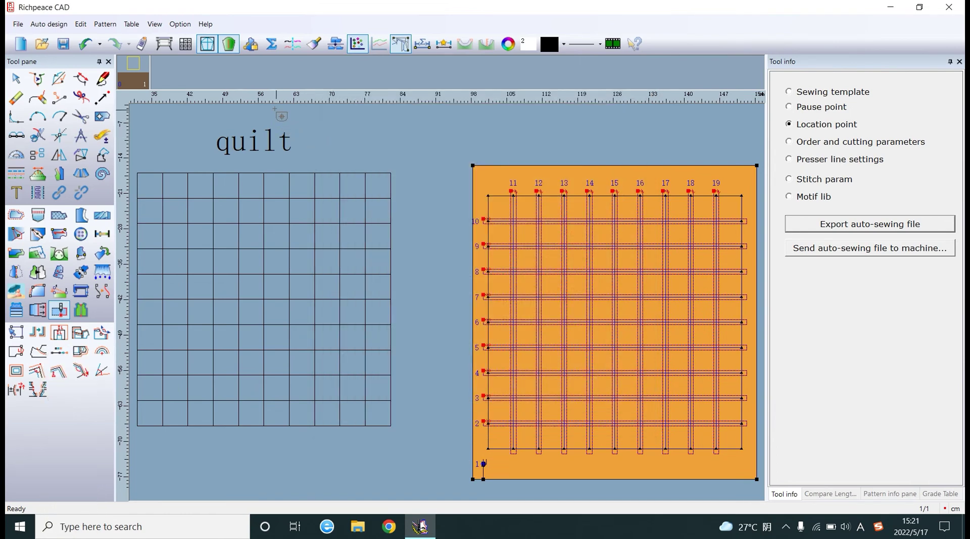
# - Start a plot on the RP TM cutting plotter with user-defined 2000 × 500000 mm paper
pyautogui.click(165, 43)
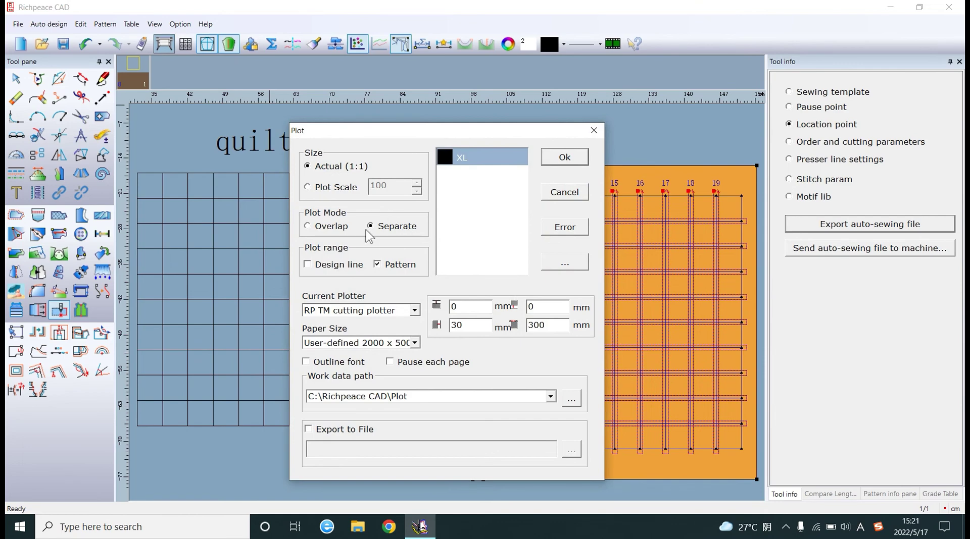
pyautogui.click(413, 310)
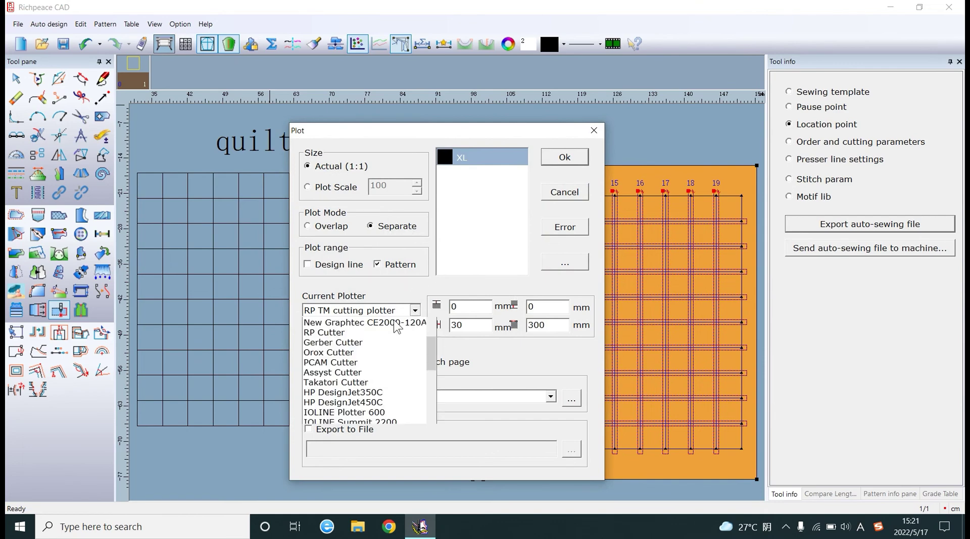
pyautogui.click(353, 323)
pyautogui.click(414, 343)
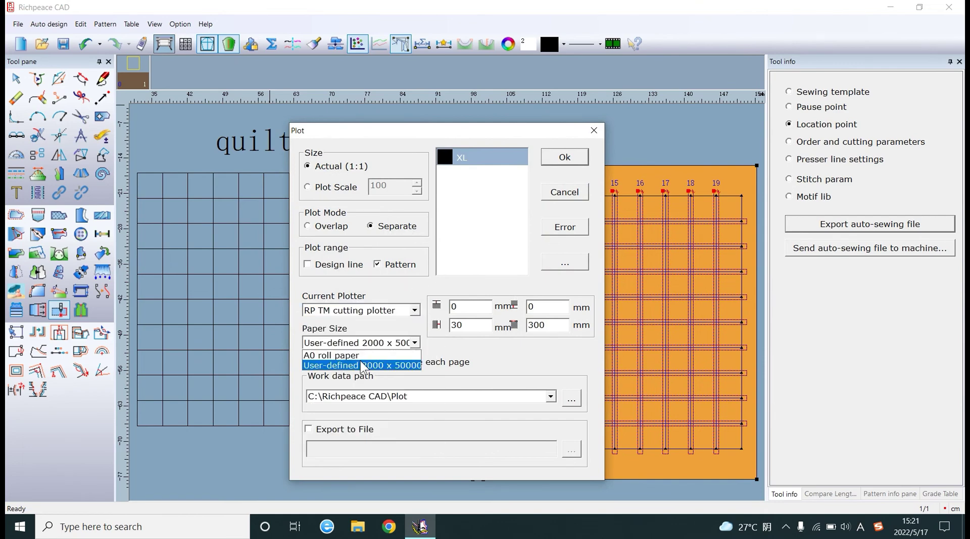
pyautogui.click(361, 366)
pyautogui.click(463, 315)
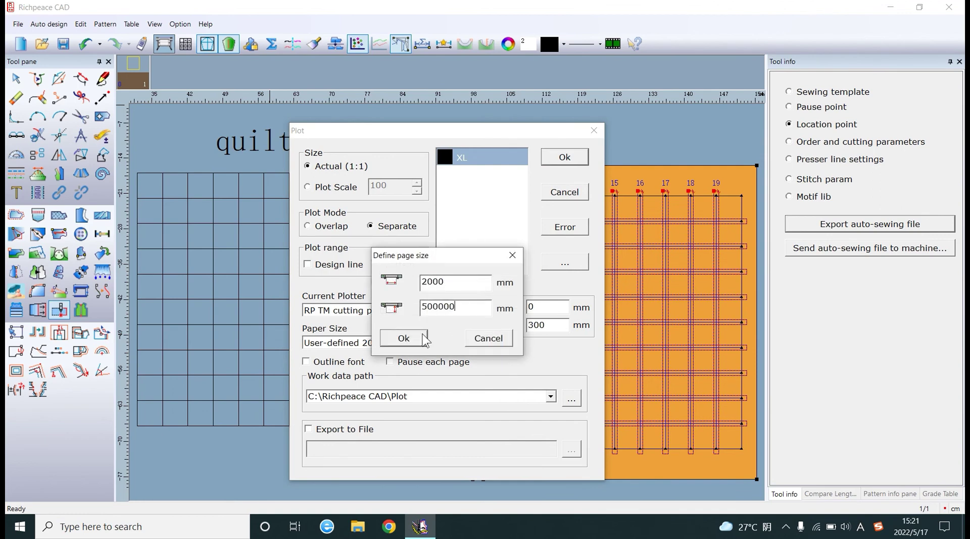
pyautogui.click(404, 339)
# - Export the plot to the file QUILT.plt in D:\New folder (2)
pyautogui.click(309, 430)
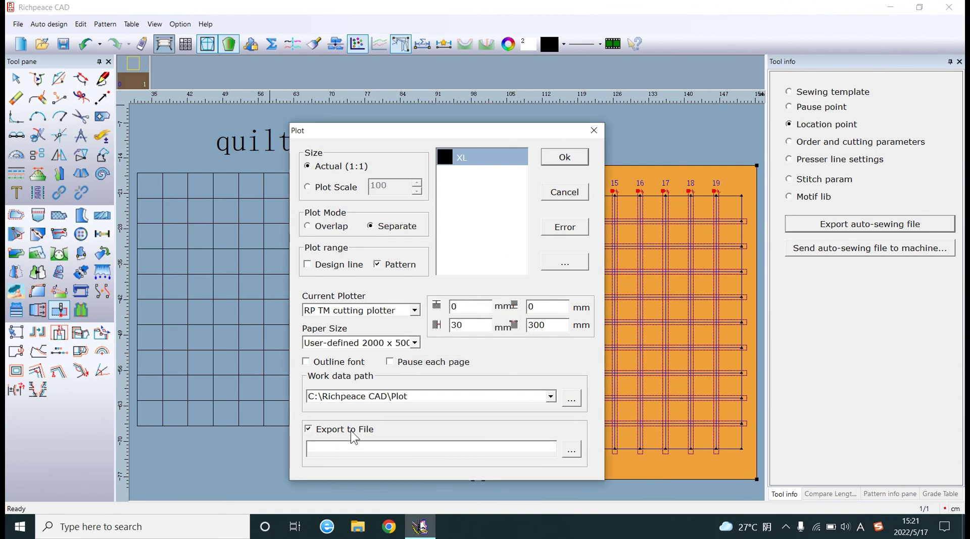
pyautogui.click(573, 449)
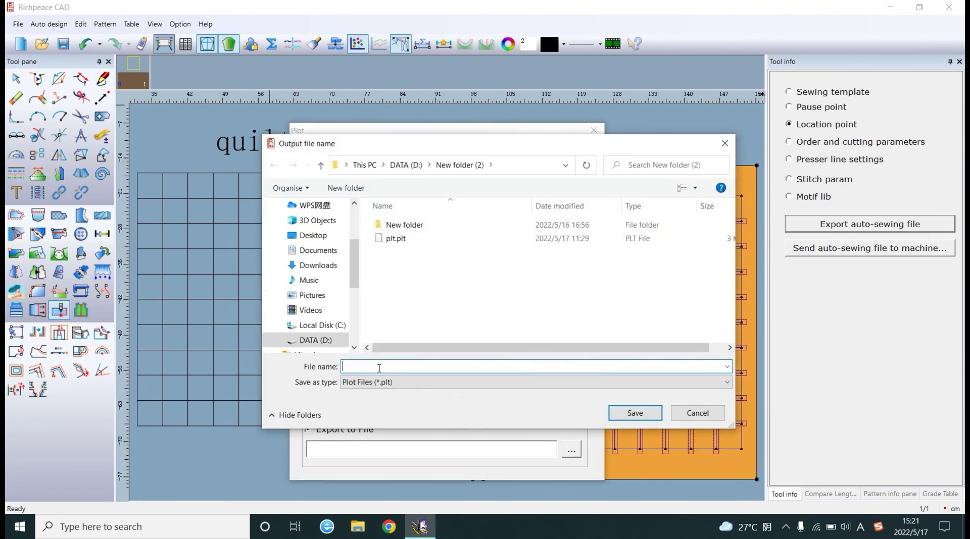
pyautogui.write('QUI')
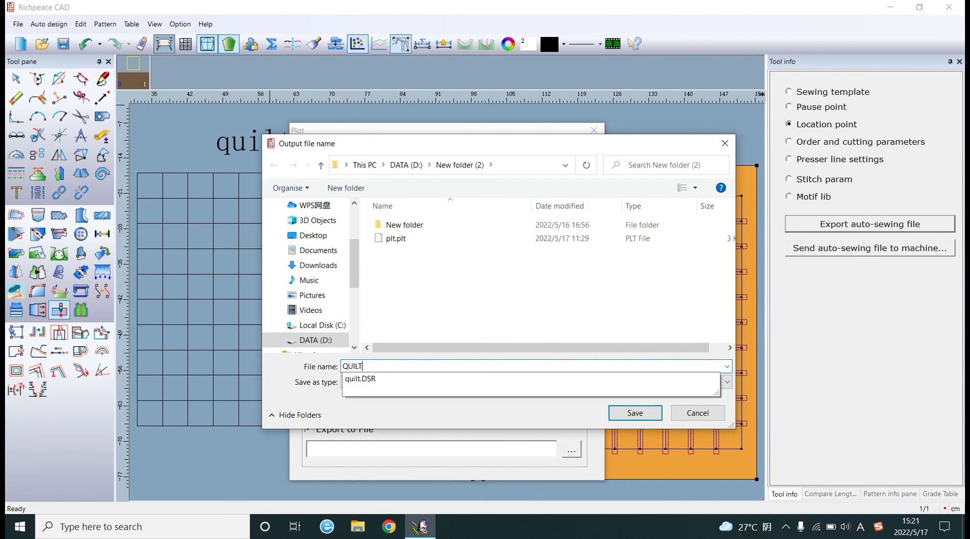
pyautogui.write('LT')
pyautogui.press('Return')
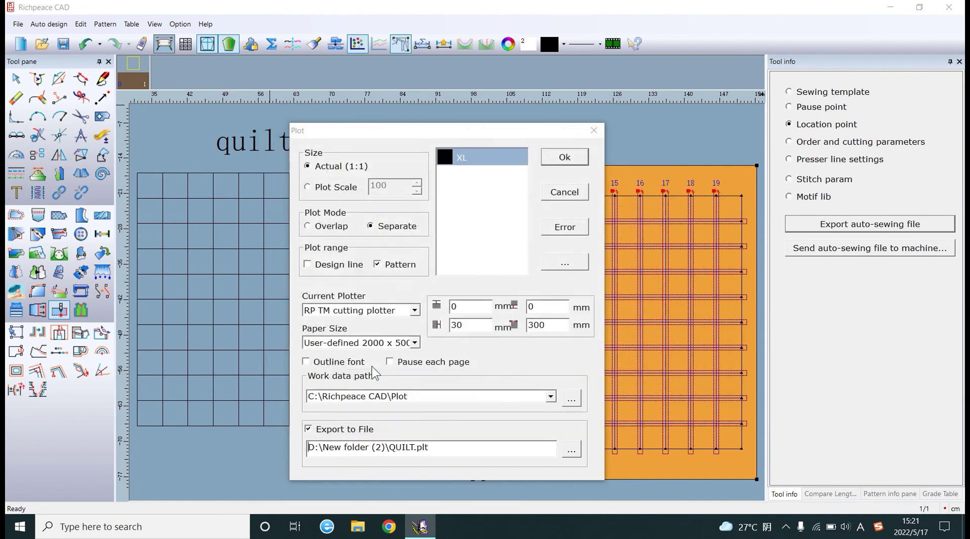
pyautogui.click(564, 158)
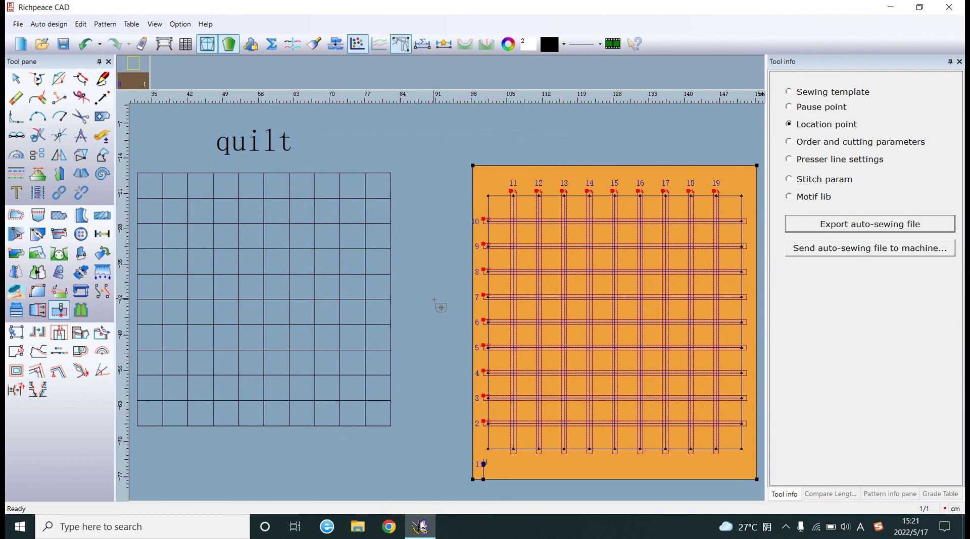